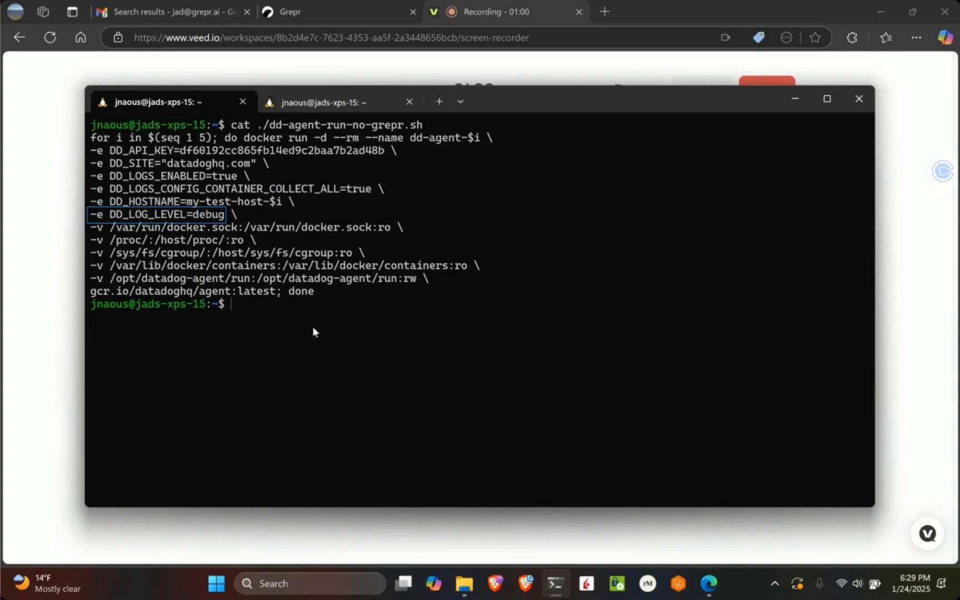
# Run the ./dd-agent-run-no-grepr.sh script in the terminal to start the Datadog agent containers
pyautogui.write('./dd-ag')
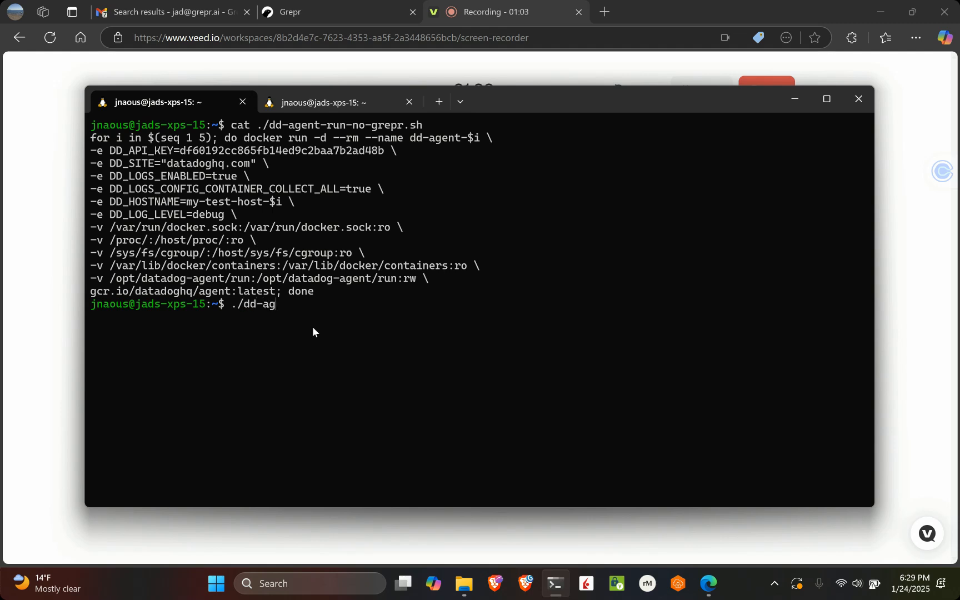
pyautogui.write('ent-run-no')
pyautogui.press('Tab')
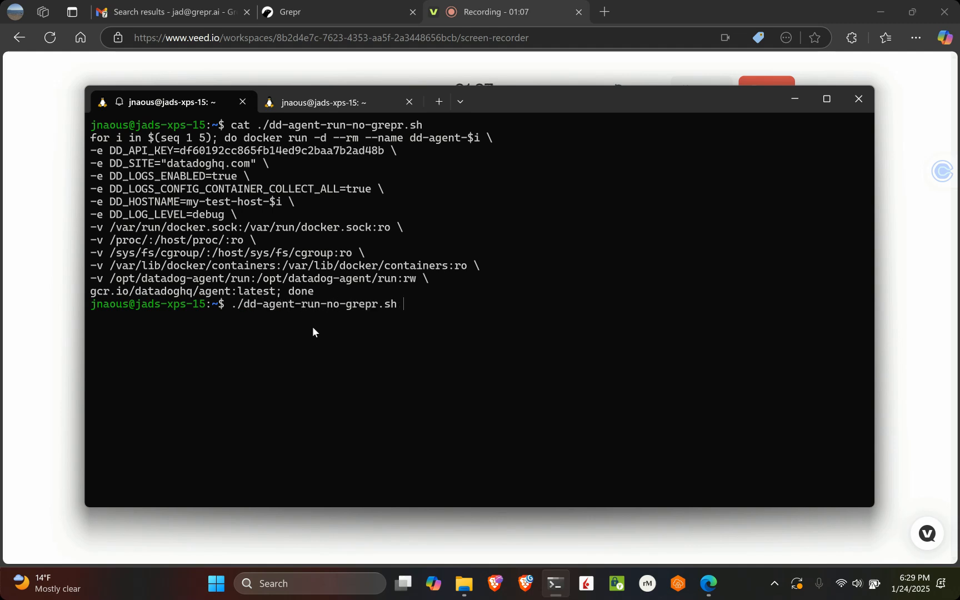
pyautogui.press('Return')
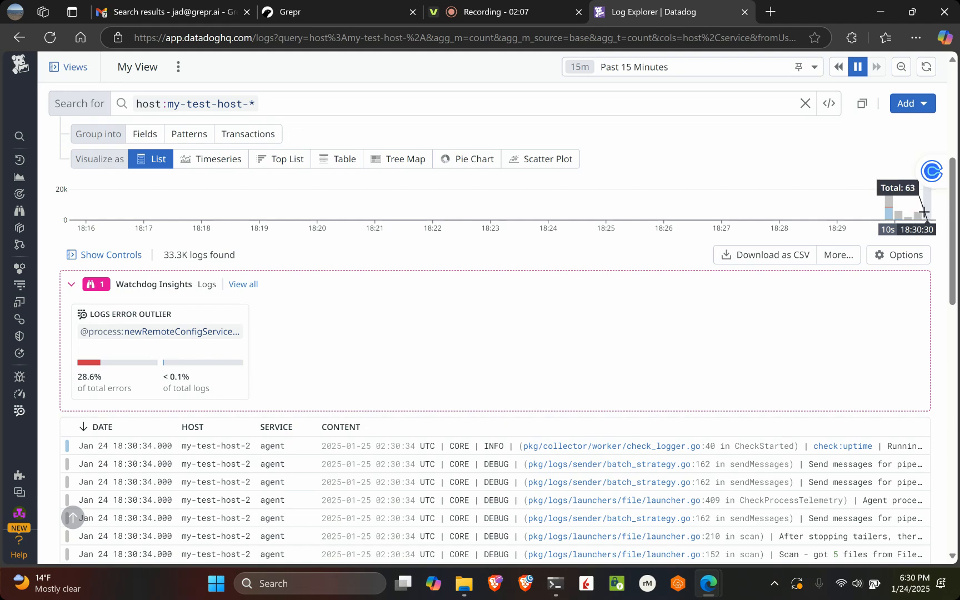
# Examine the volume chart and log entries for host:my-test-host-* in the Datadog Log Explorer
pyautogui.scroll(-1, 794, 355)
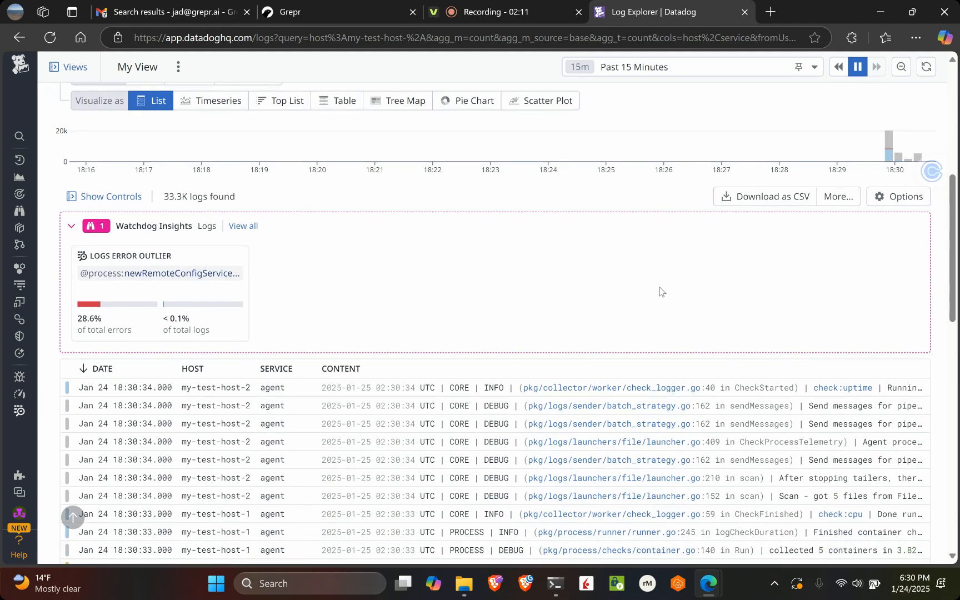
pyautogui.scroll(-1, 659, 287)
pyautogui.scroll(3, 660, 287)
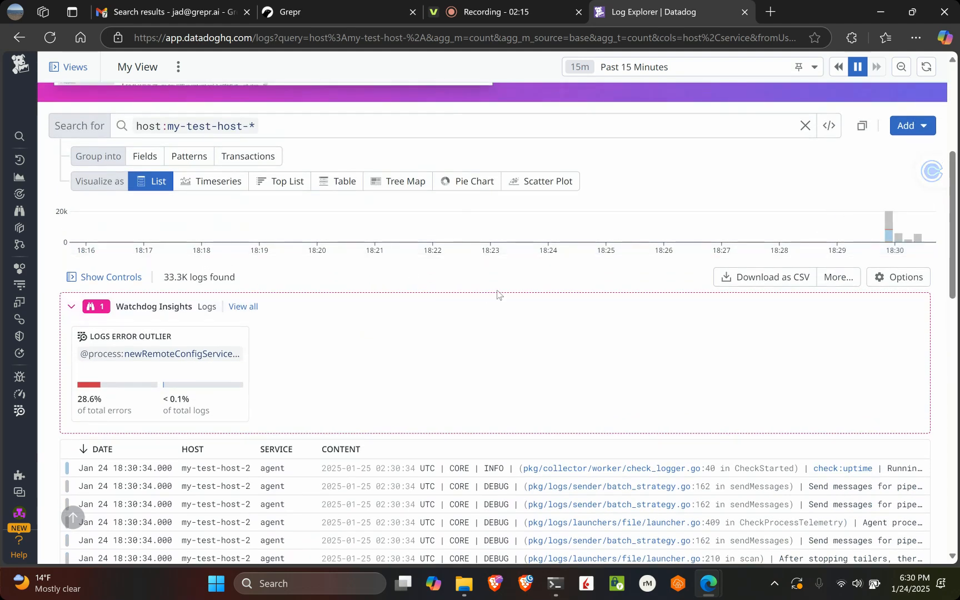
pyautogui.scroll(1, 497, 294)
pyautogui.scroll(-2, 497, 294)
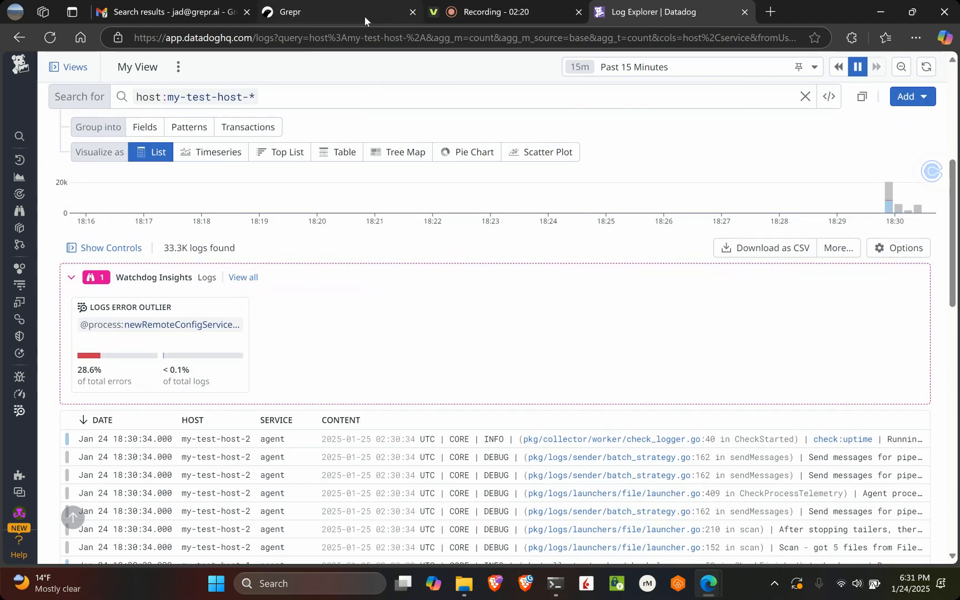
# Switch to the Grepr sign-up page and enter the account holder's first and last name
pyautogui.click(364, 15)
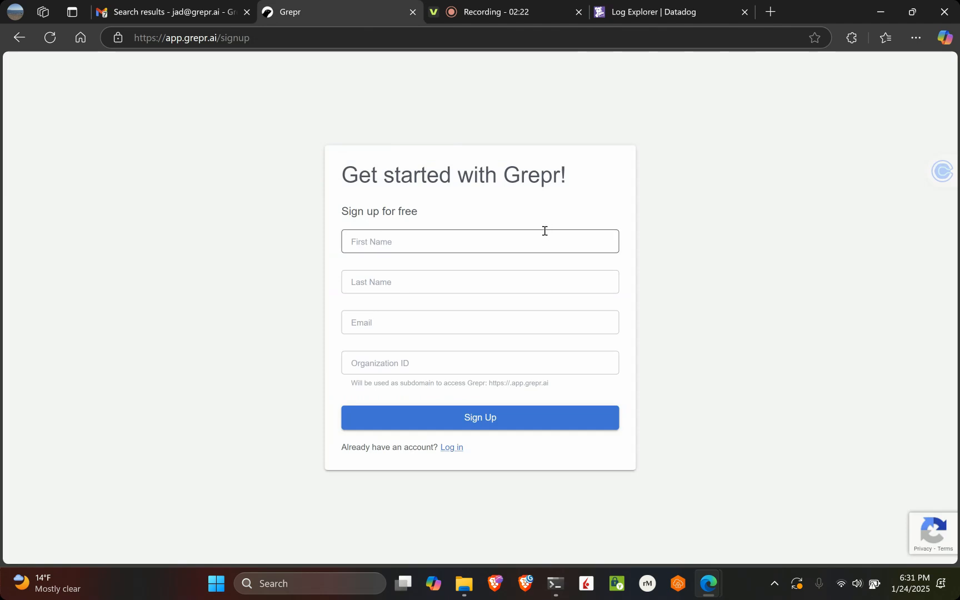
pyautogui.click(531, 245)
pyautogui.press('Tab')
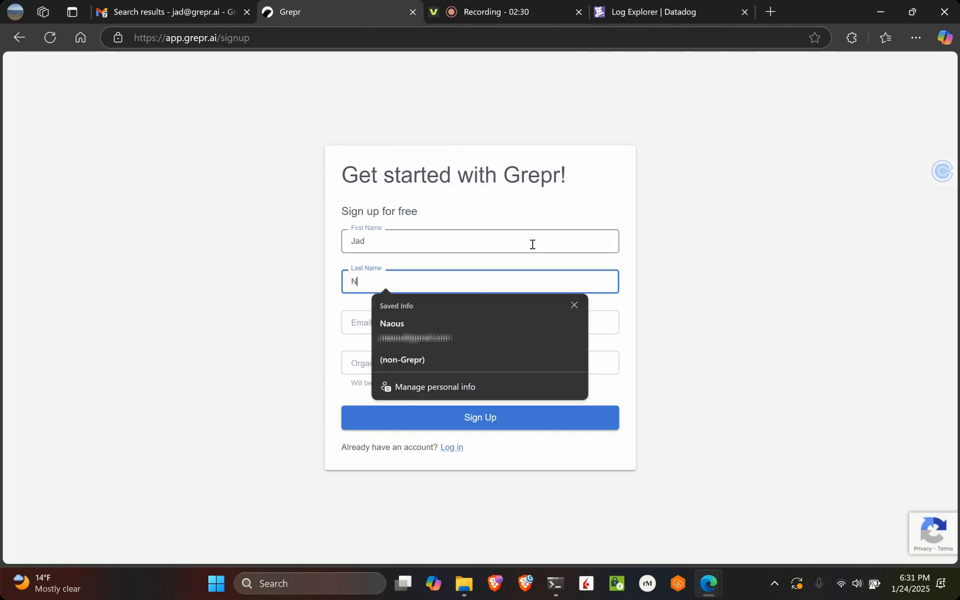
# Enter the account e-mail and the organization ID, and submit the sign-up form
pyautogui.press('Tab')
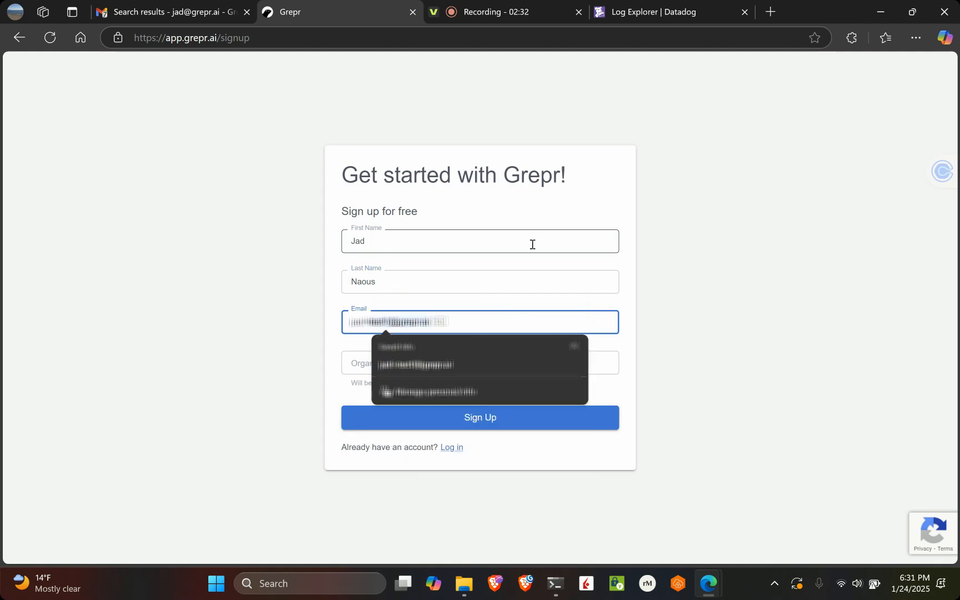
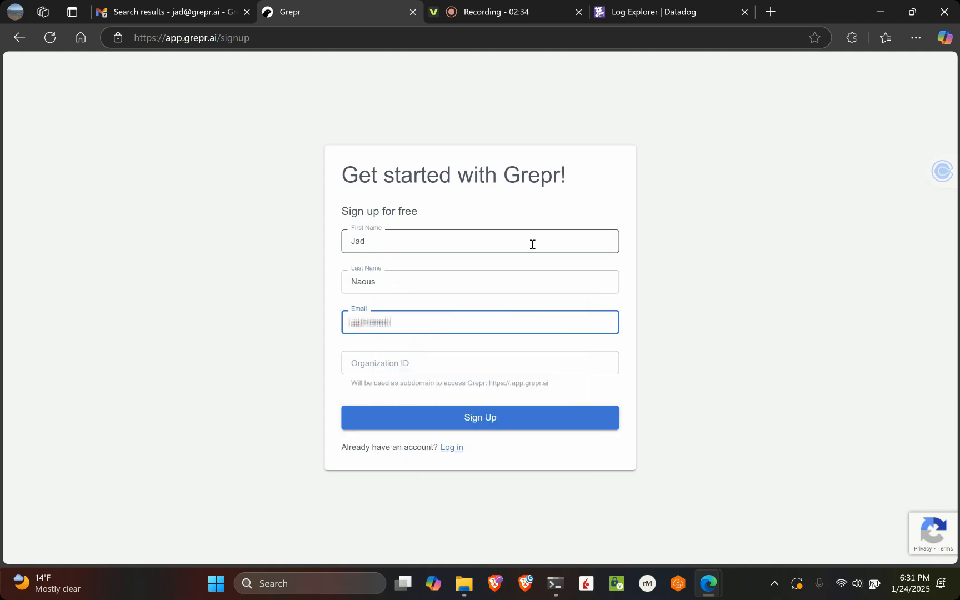
pyautogui.press('Tab')
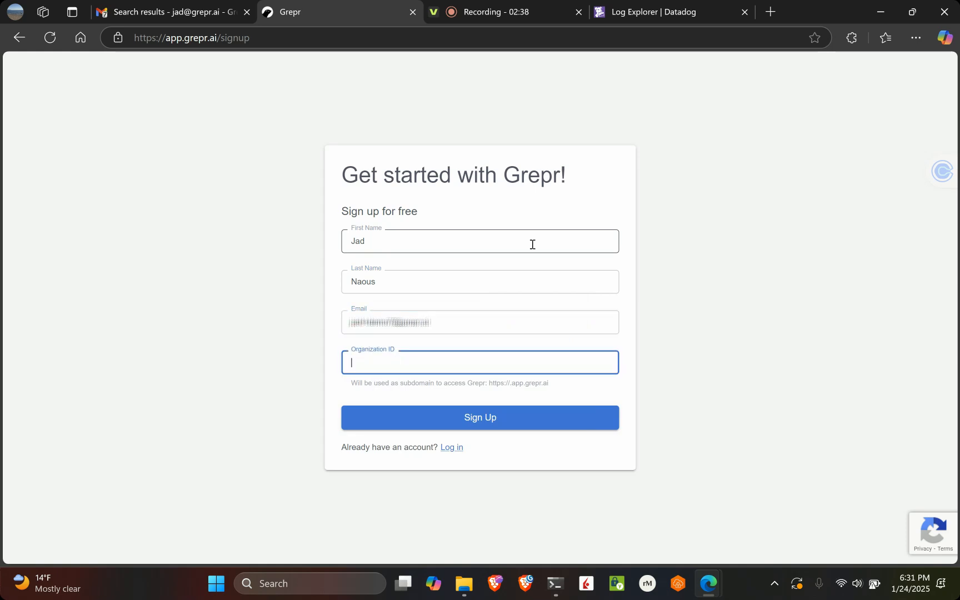
pyautogui.write('jaddemo7')
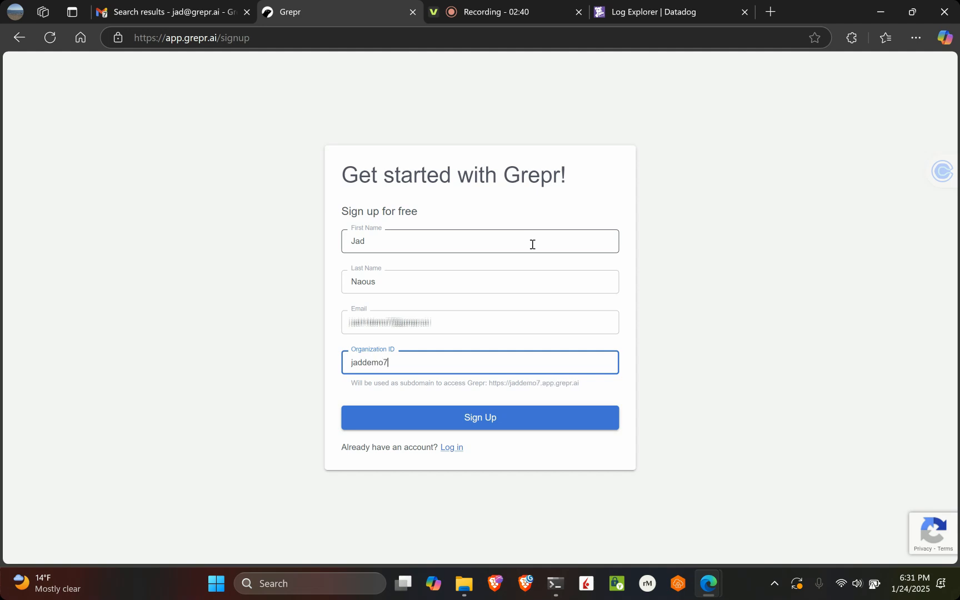
pyautogui.click(515, 416)
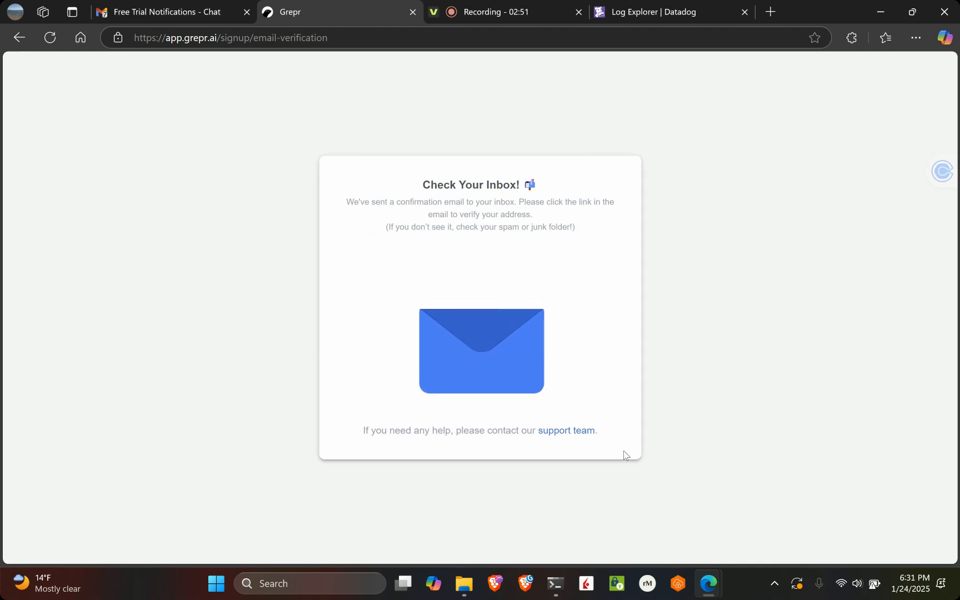
# Accept the Grepr invitation e-mail in Gmail and set the password for the new account
pyautogui.click(149, 10)
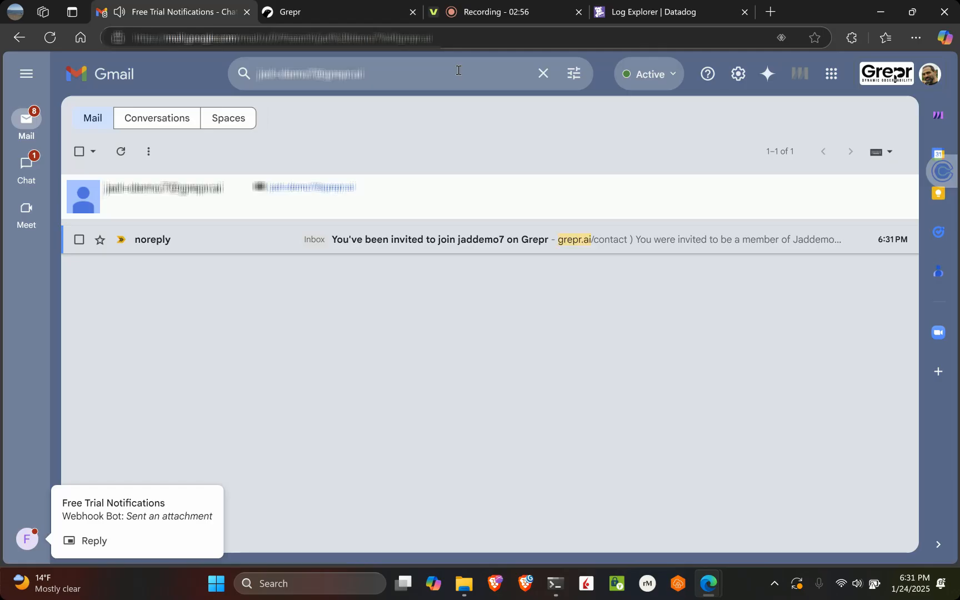
pyautogui.click(375, 245)
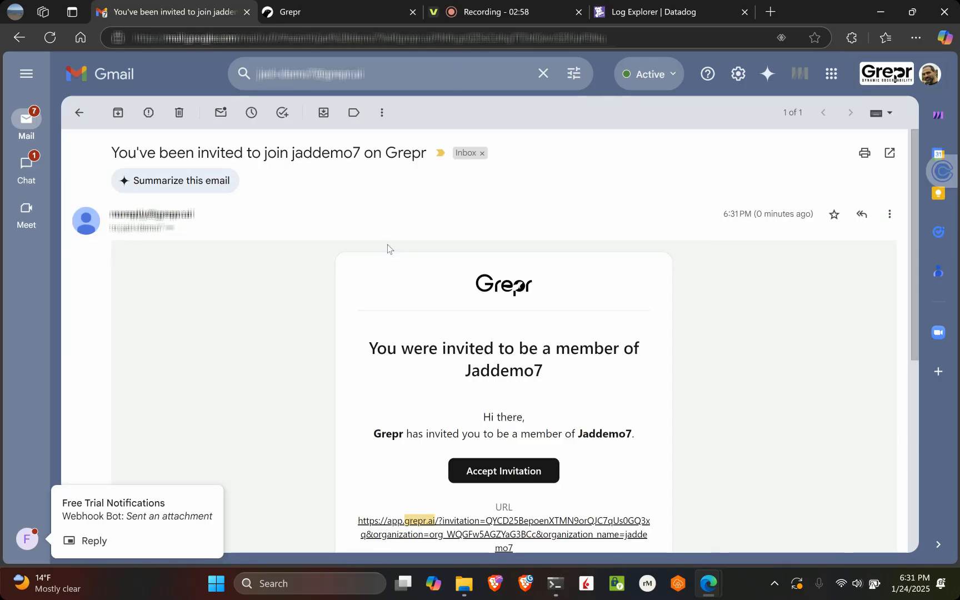
pyautogui.click(502, 470)
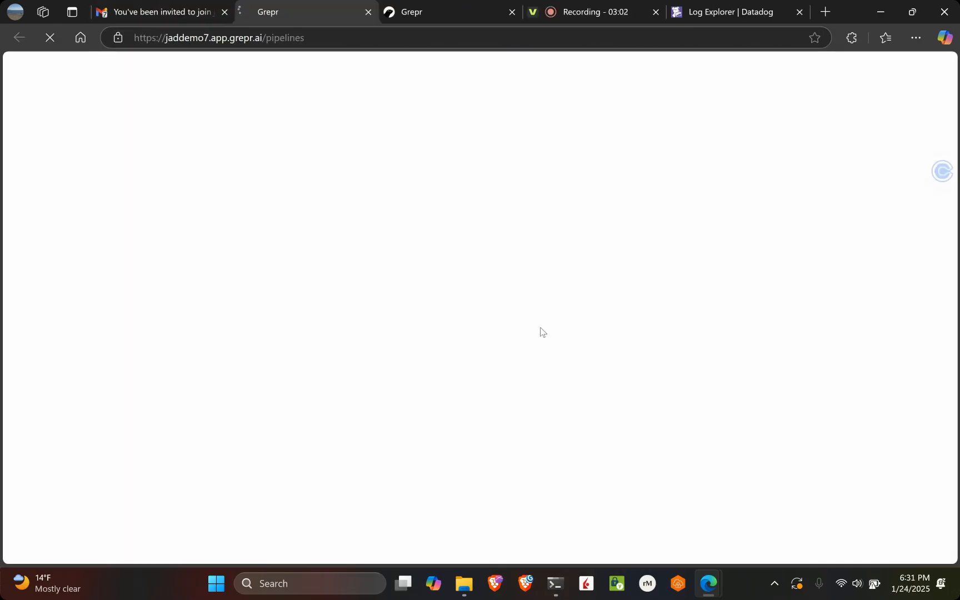
pyautogui.write('••••••••••')
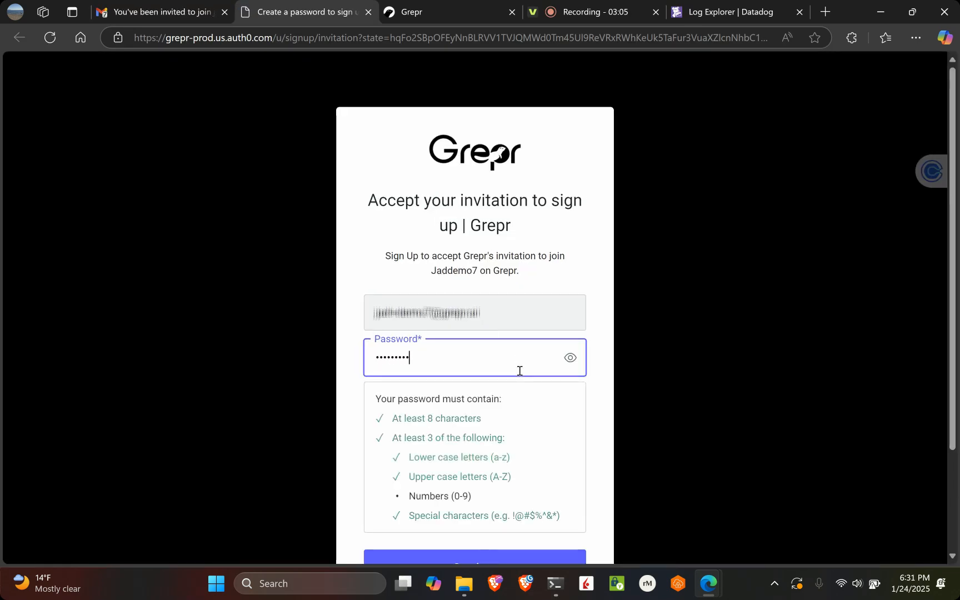
pyautogui.press('Return')
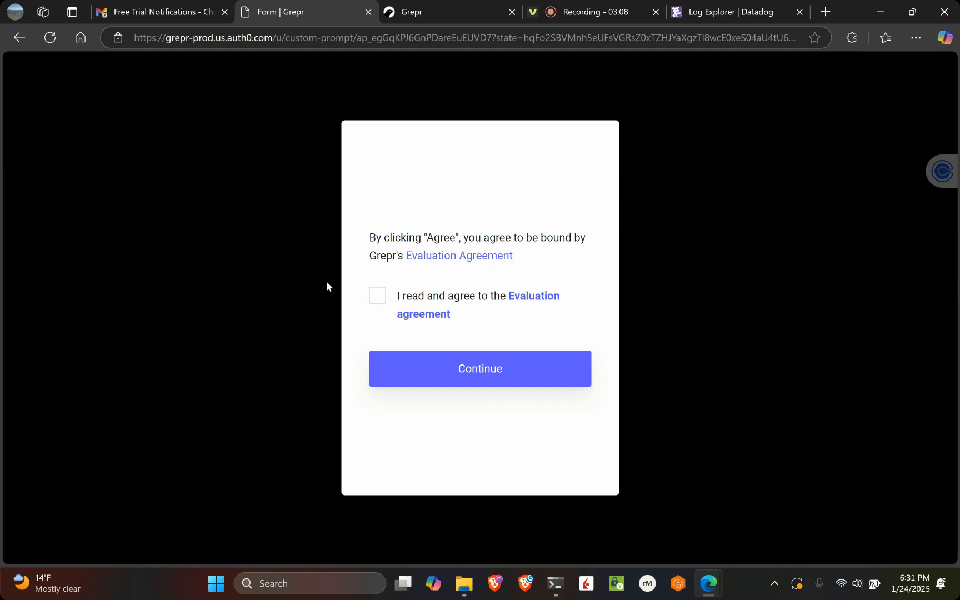
# Agree to the Evaluation agreement and dismiss the welcome guide on the pipelines page
pyautogui.click(378, 297)
pyautogui.click(476, 367)
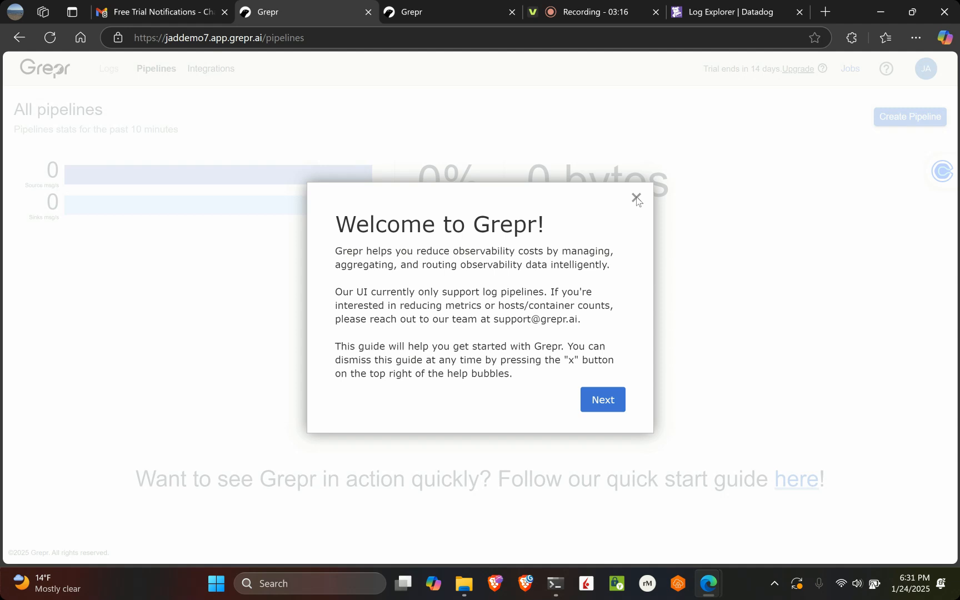
pyautogui.click(636, 198)
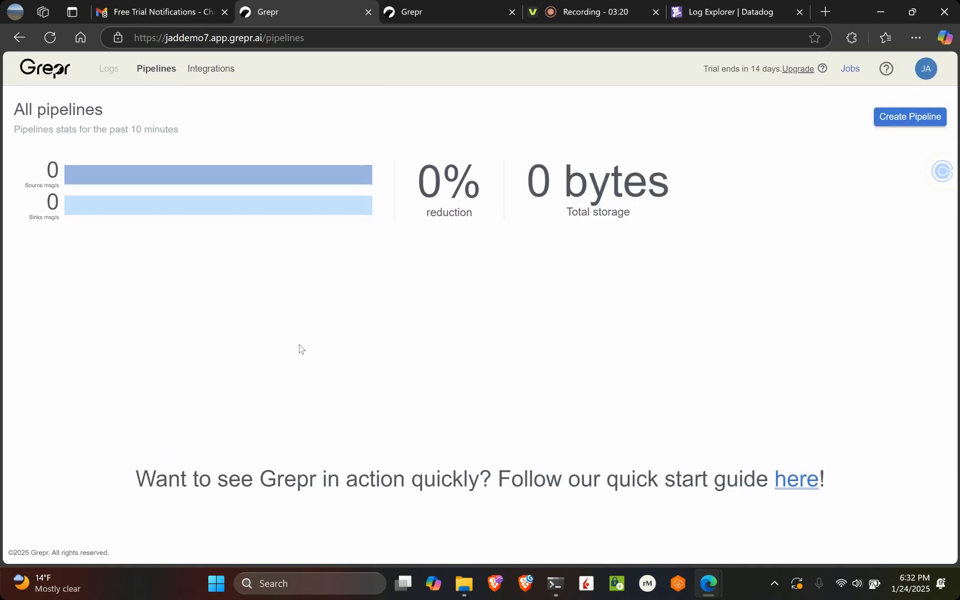
# Look through the quick start guide's prerequisites and Datadog setup steps in the Grepr documentation, and close it
pyautogui.middleClick(808, 490)
pyautogui.middleClick(808, 490)
pyautogui.click(491, 12)
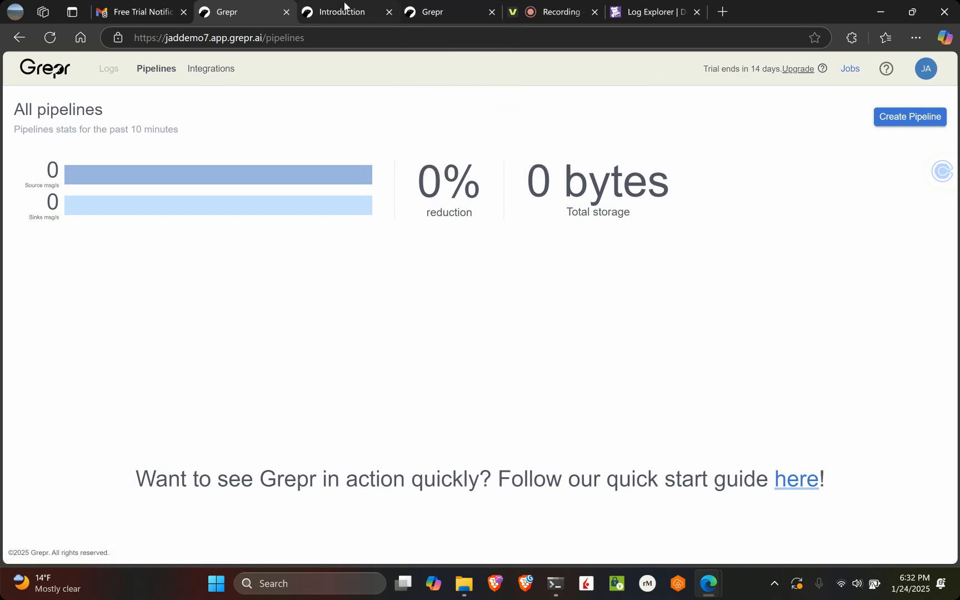
pyautogui.click(345, 7)
pyautogui.scroll(-5, 537, 324)
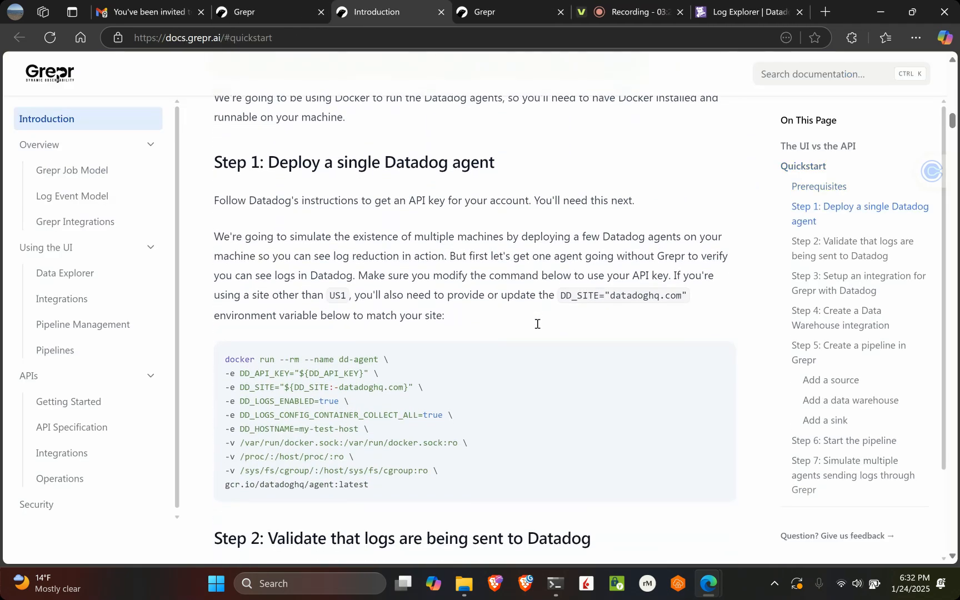
pyautogui.scroll(-10, 537, 325)
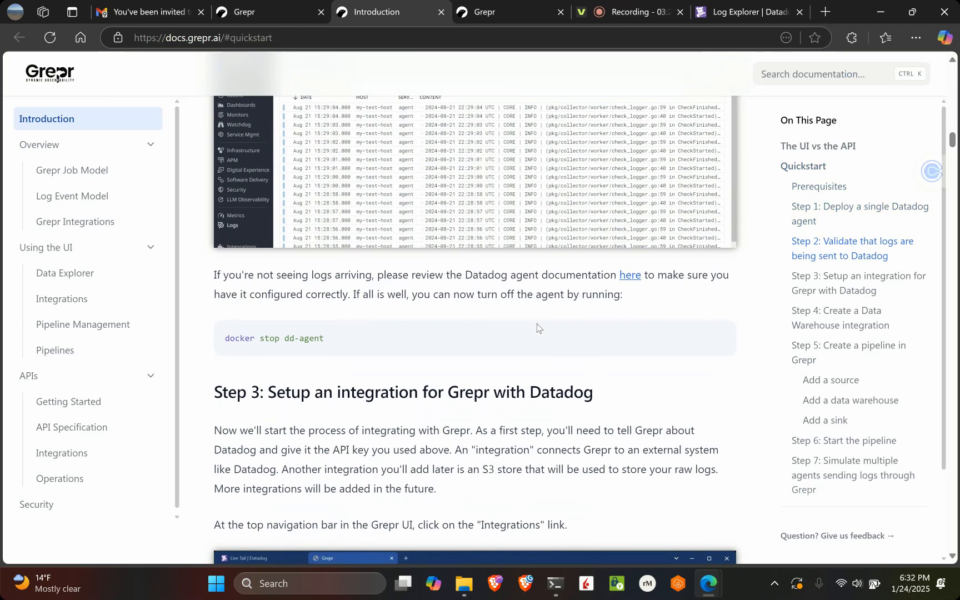
pyautogui.scroll(10, 536, 327)
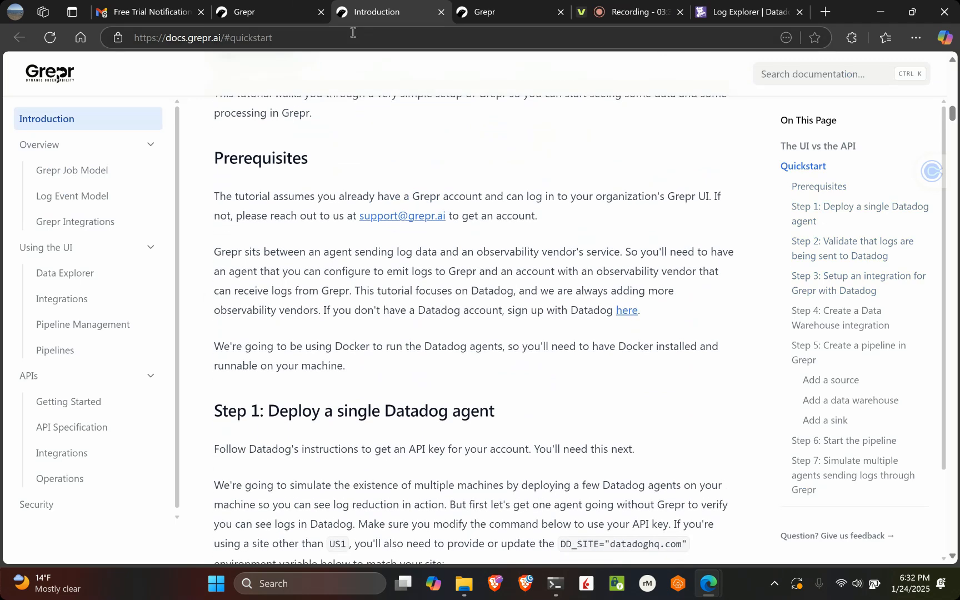
pyautogui.click(442, 12)
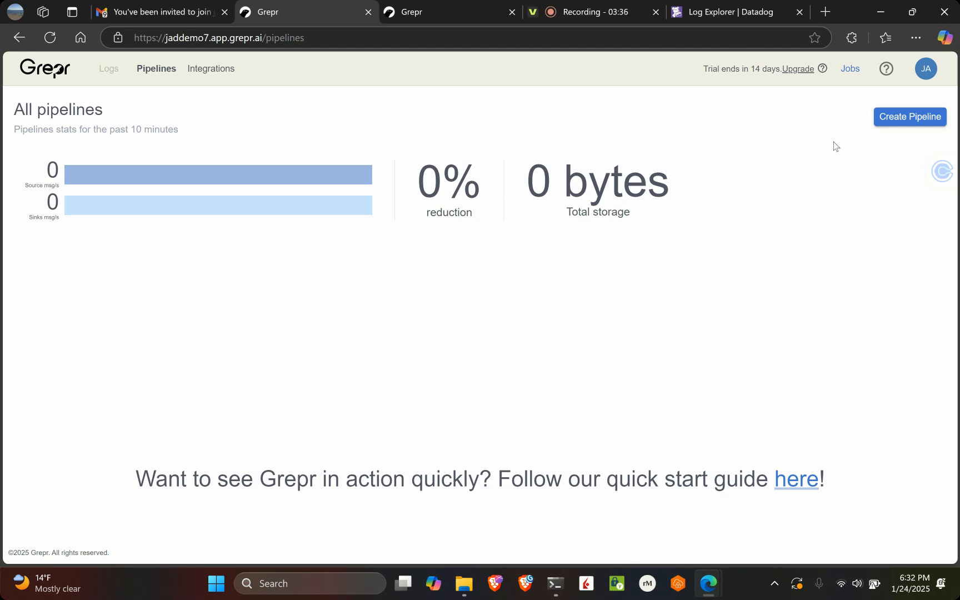
# Create a pipeline named demo7 and dismiss the pipeline editor's introductory guide
pyautogui.click(894, 123)
pyautogui.click(470, 306)
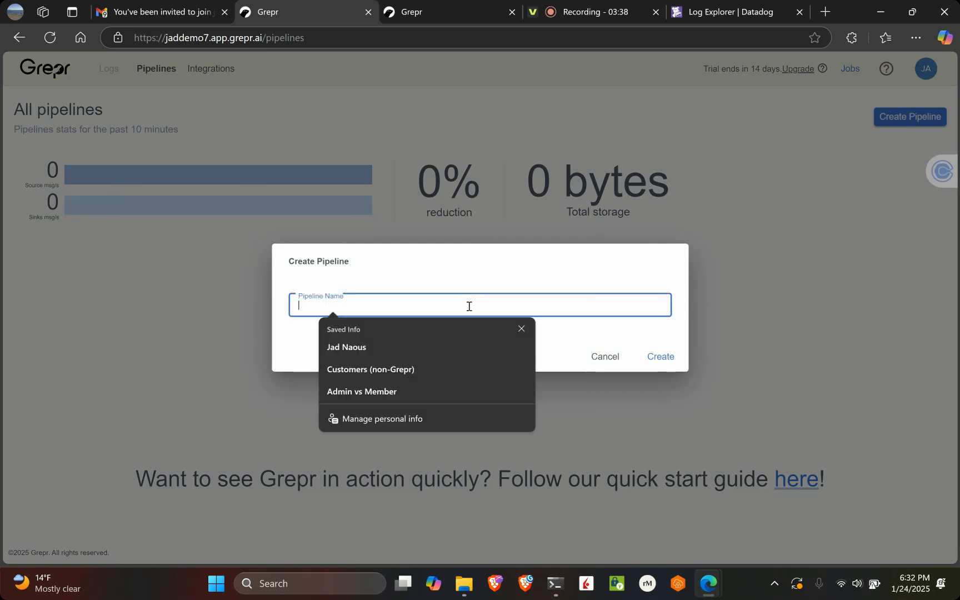
pyautogui.write('demo7')
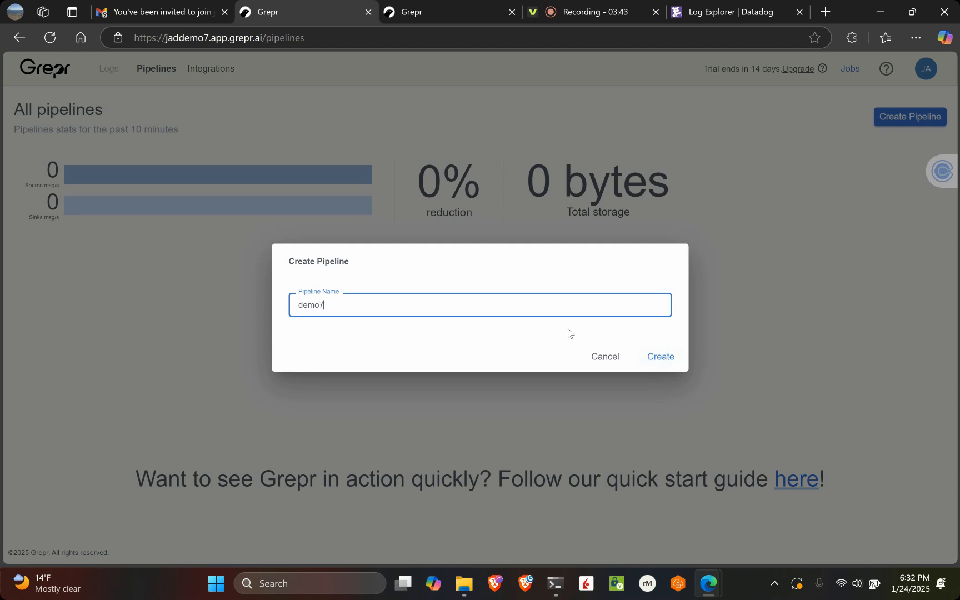
pyautogui.click(657, 360)
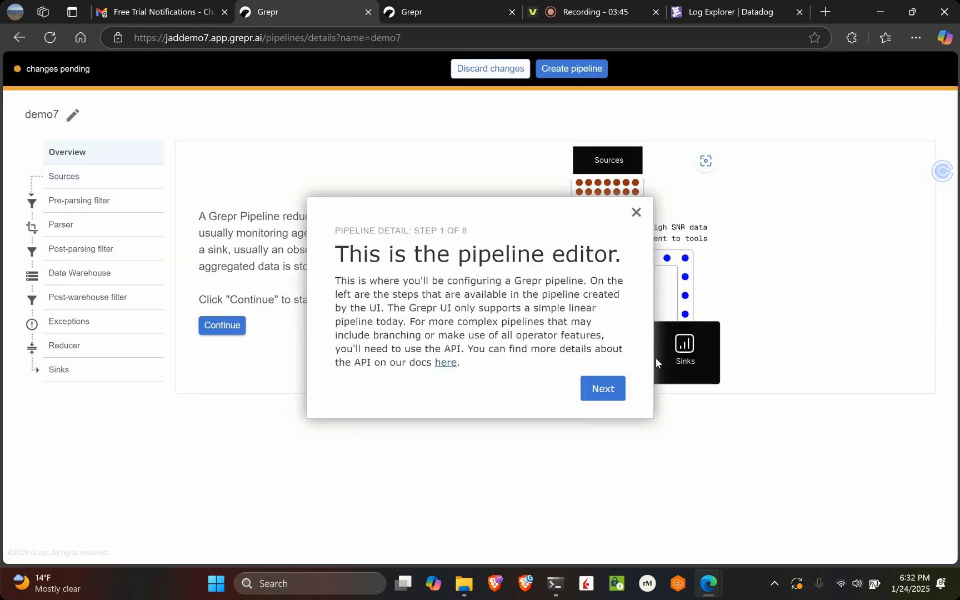
pyautogui.click(636, 213)
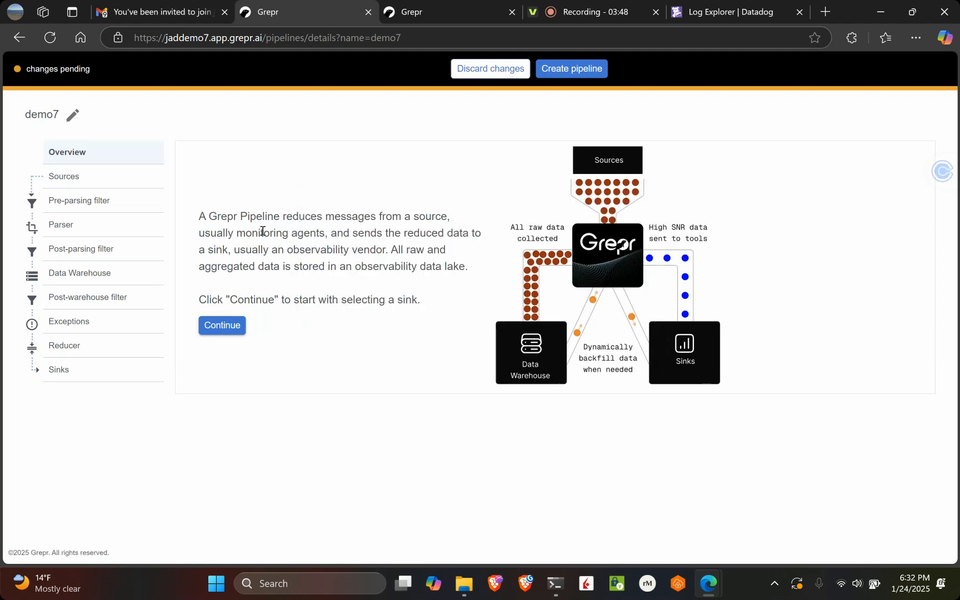
# Create a Datadog integration named dd for the pipeline's sources, with site US1 and the Datadog API key pasted in
pyautogui.click(99, 183)
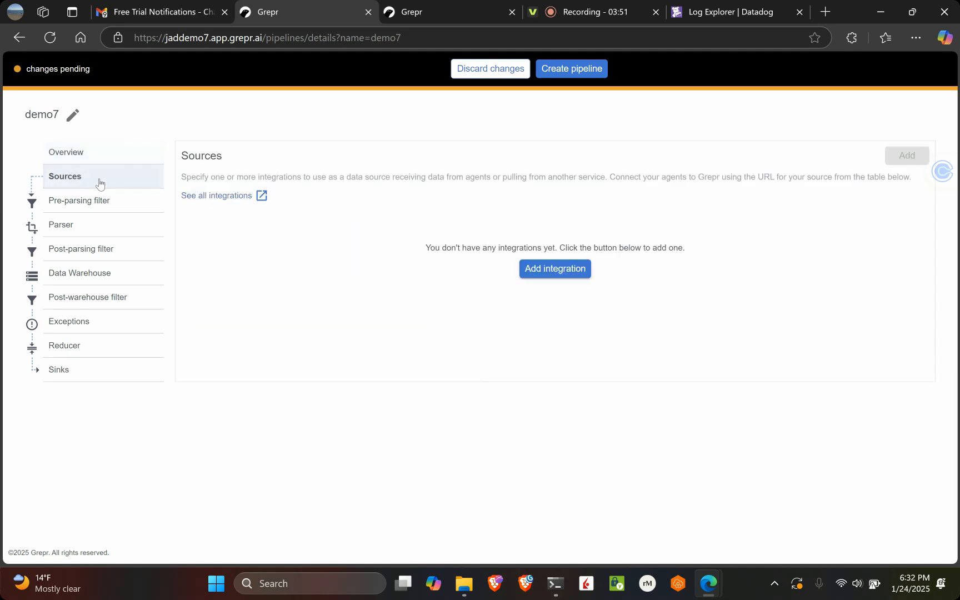
pyautogui.click(555, 269)
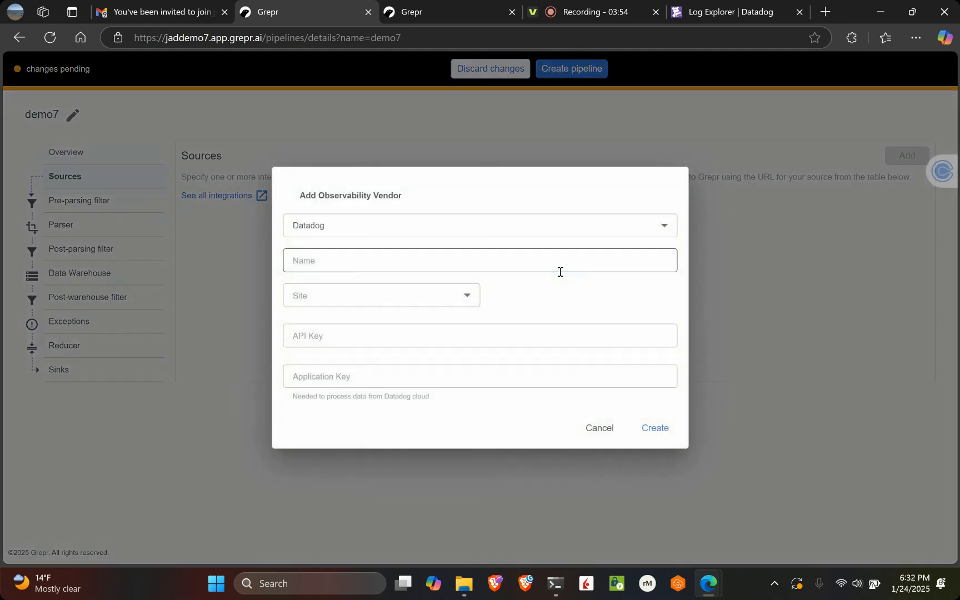
pyautogui.click(443, 260)
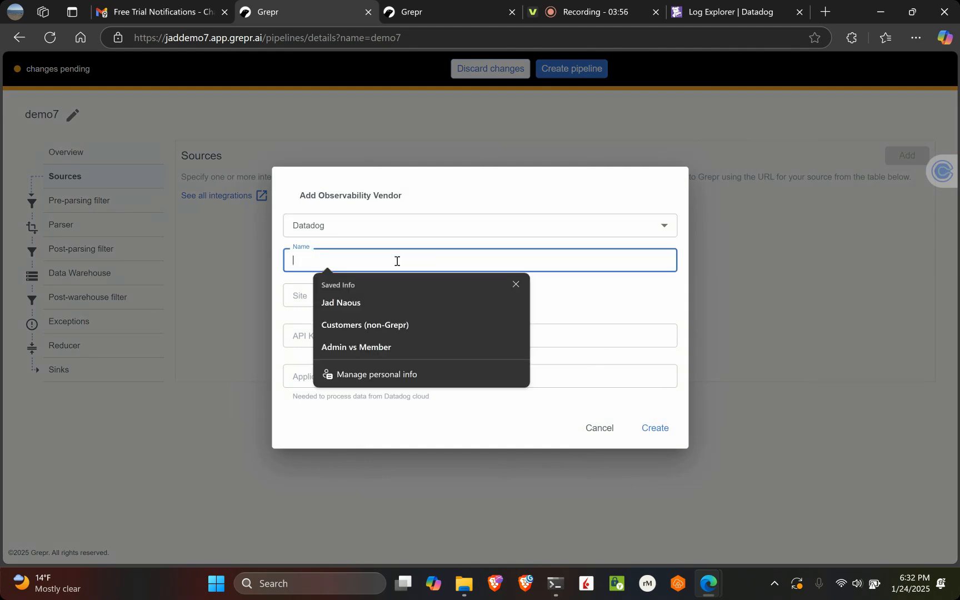
pyautogui.write('dd')
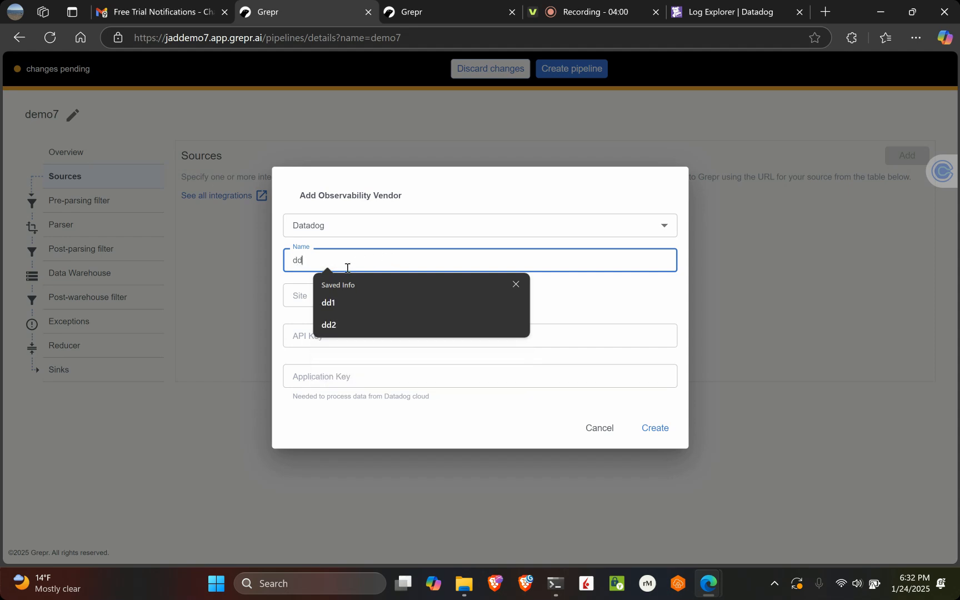
pyautogui.click(309, 294)
pyautogui.click(365, 328)
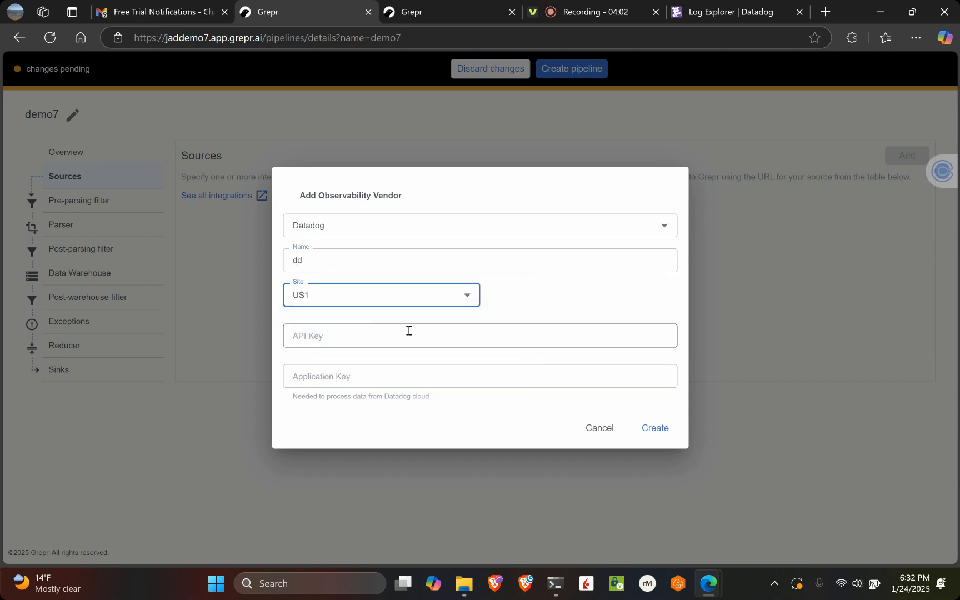
pyautogui.click(409, 331)
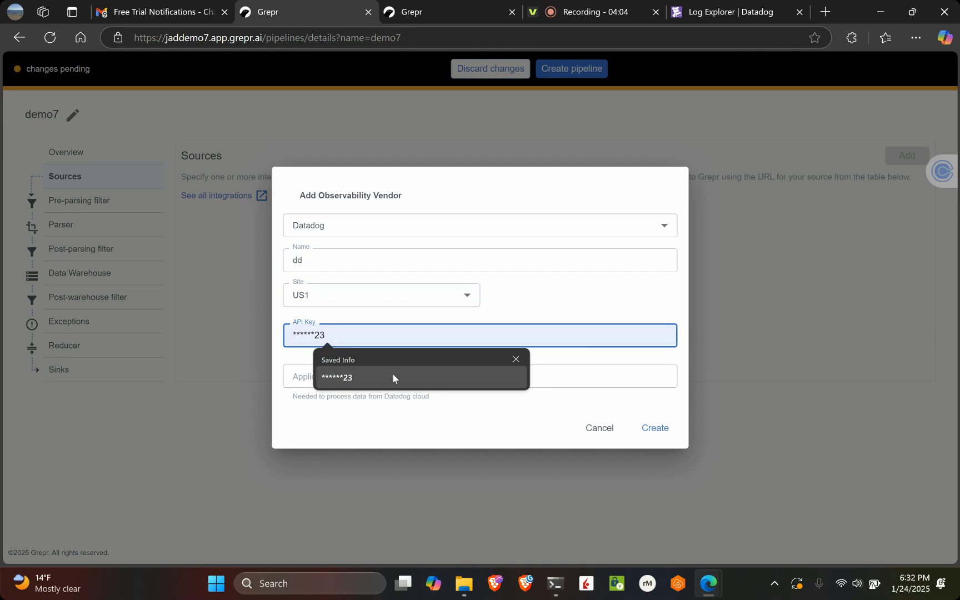
pyautogui.hotkey('ctrl', 'v')
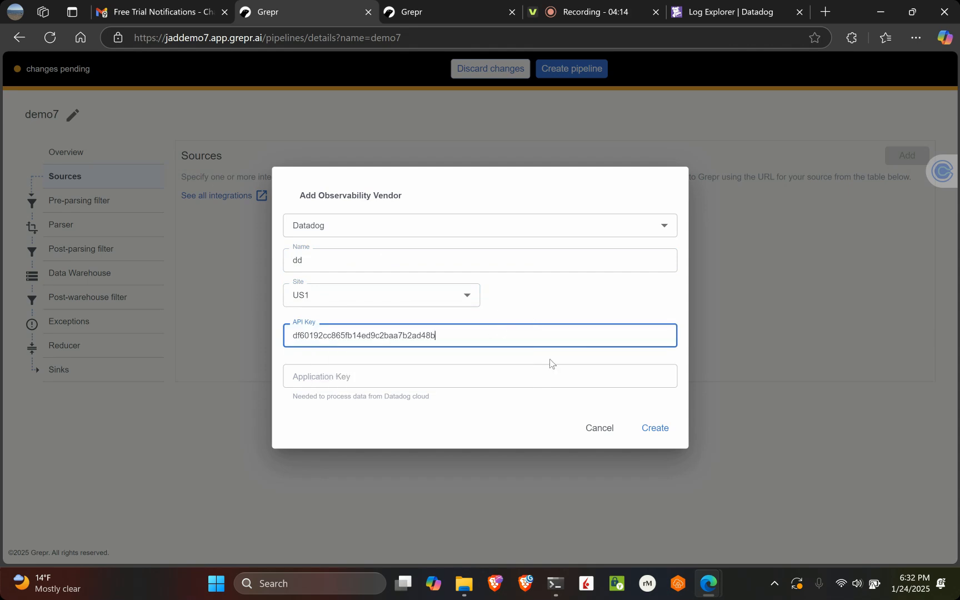
pyautogui.click(665, 427)
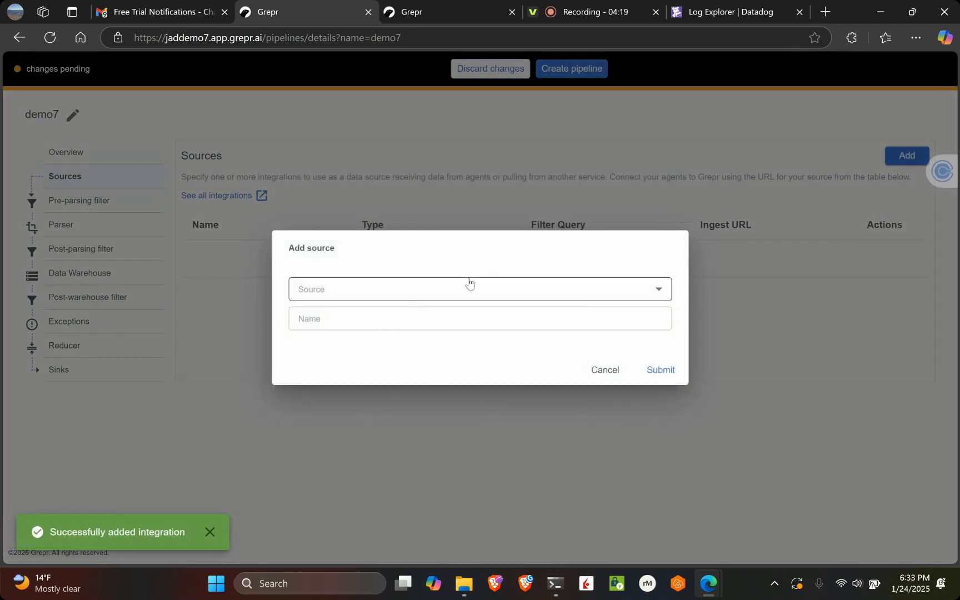
# Add the dd Datadog integration as a source of the pipeline
pyautogui.click(467, 290)
pyautogui.click(439, 350)
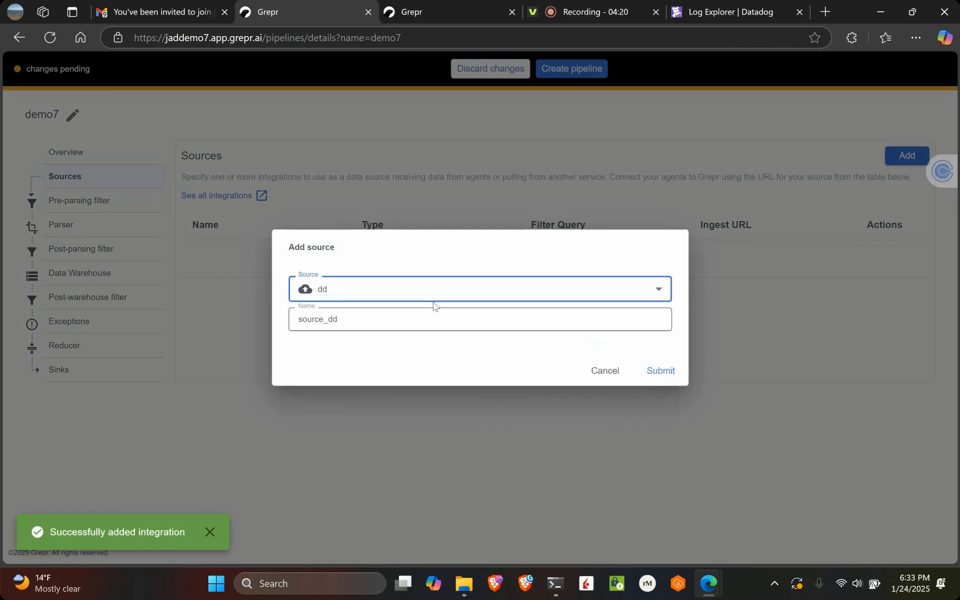
pyautogui.click(659, 371)
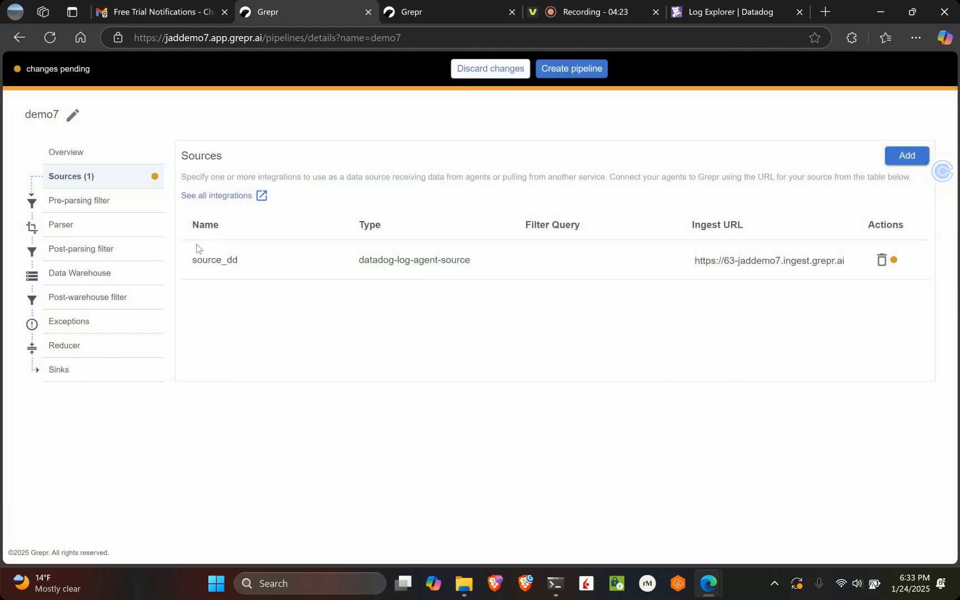
# Start adding a Grepr-hosted data warehouse to the pipeline
pyautogui.click(132, 273)
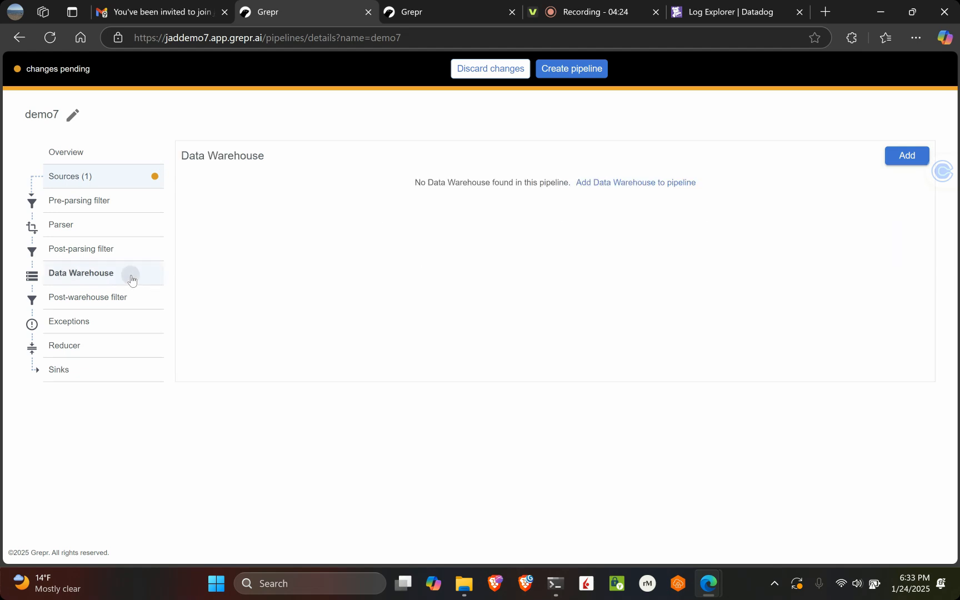
pyautogui.click(625, 182)
pyautogui.click(437, 324)
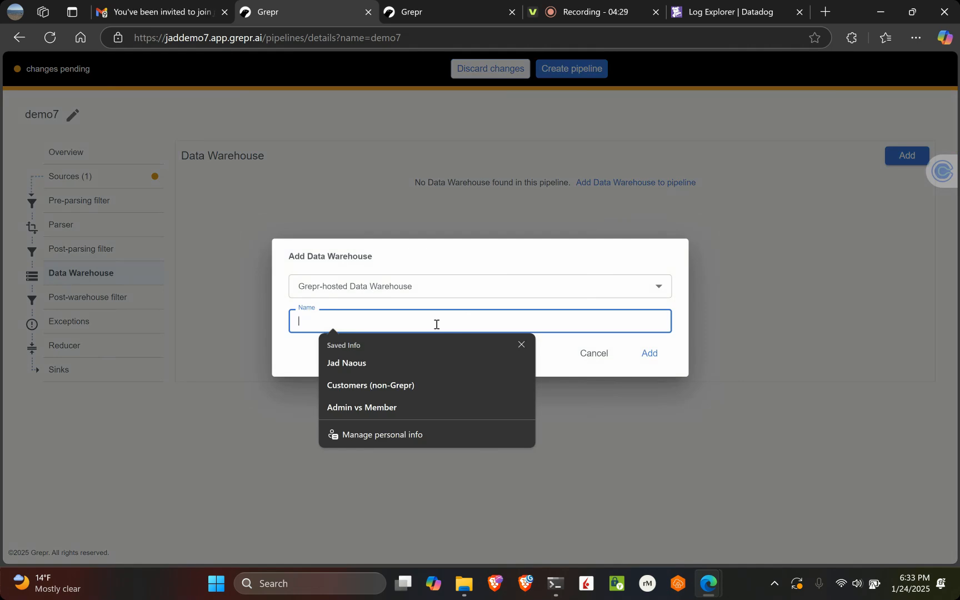
pyautogui.click(482, 299)
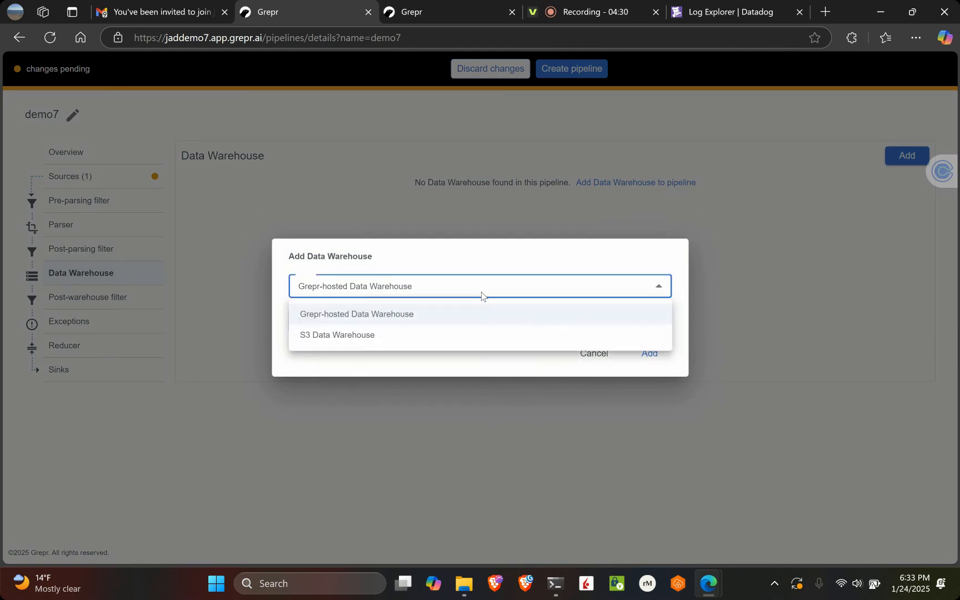
pyautogui.click(474, 332)
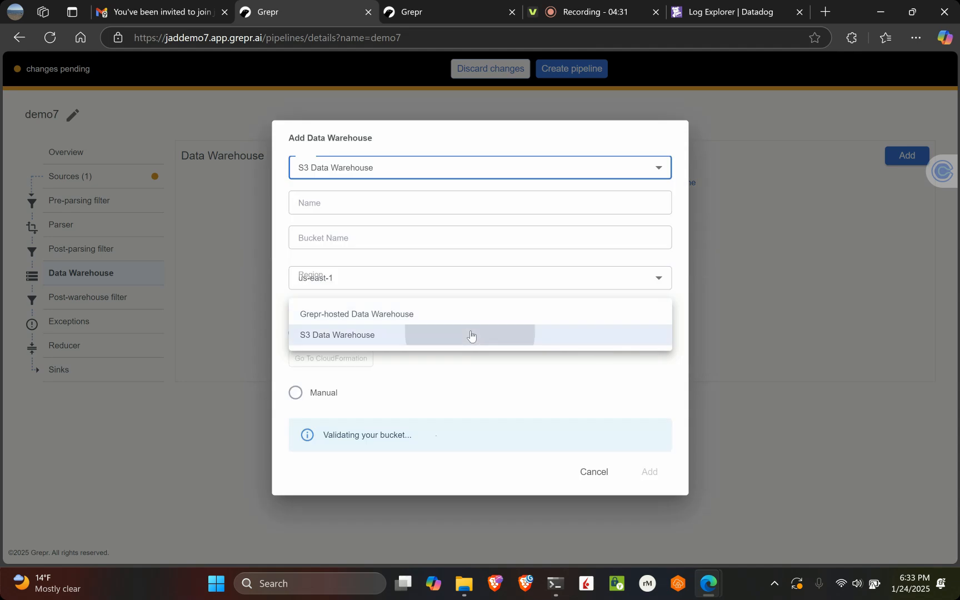
pyautogui.click(451, 171)
pyautogui.click(439, 194)
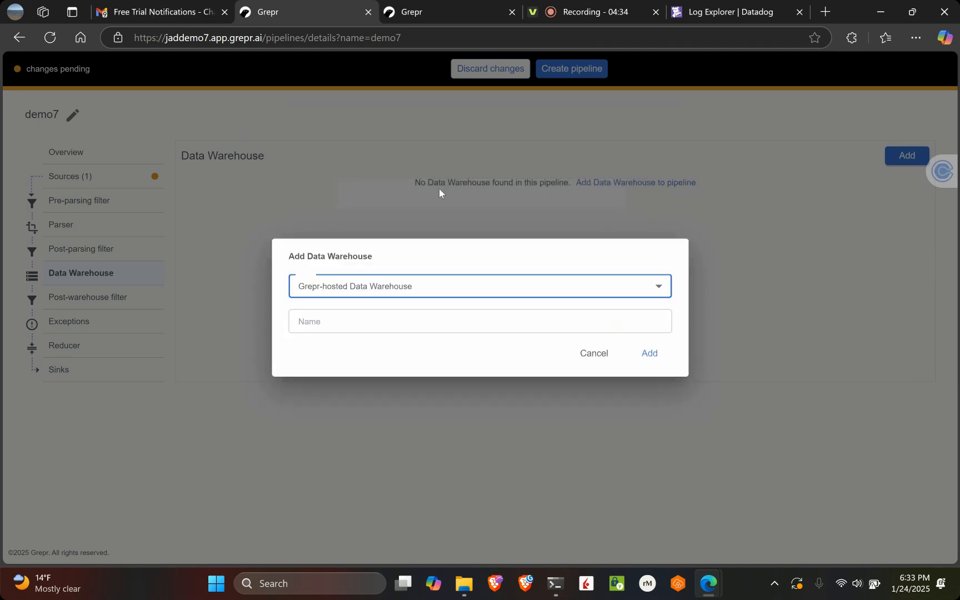
# Name the Grepr-hosted data warehouse datawarehouse and add it to the pipeline
pyautogui.click(431, 321)
pyautogui.write('datawareh')
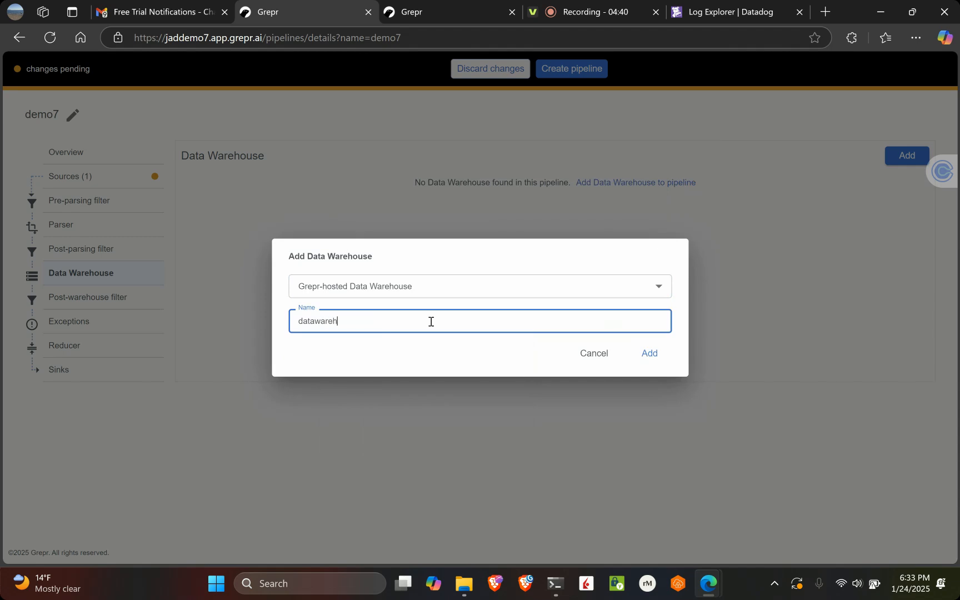
pyautogui.write('ouse')
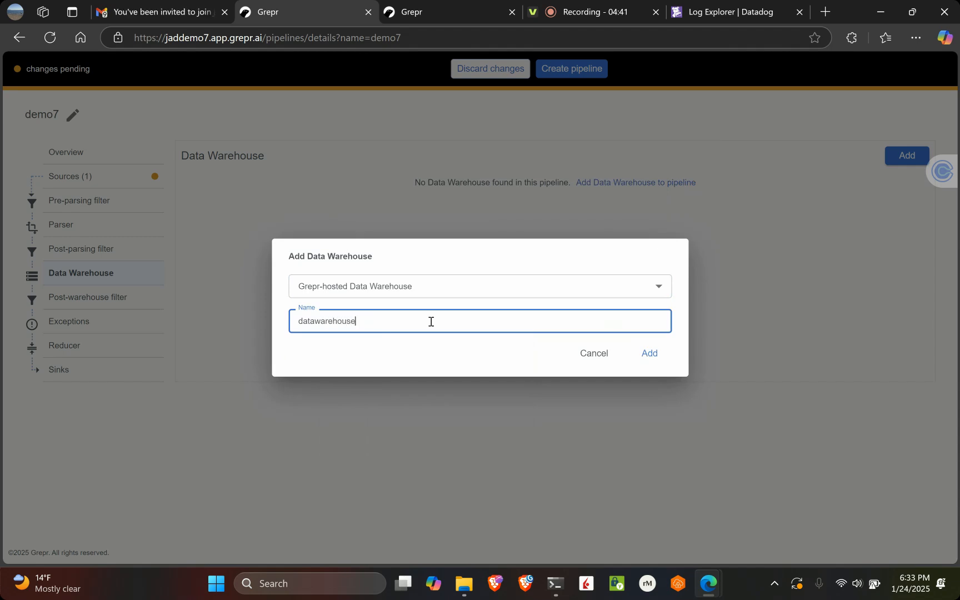
pyautogui.click(650, 354)
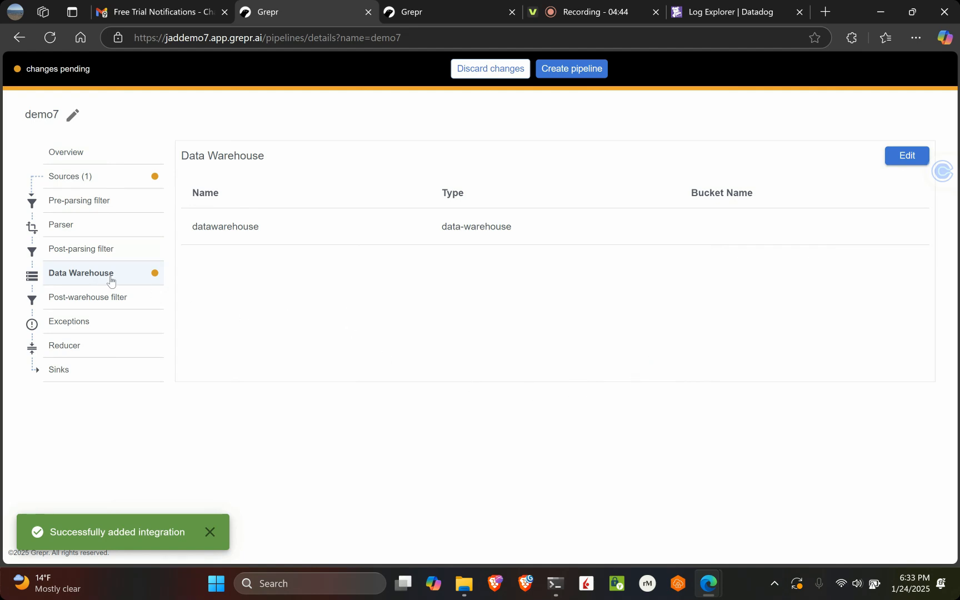
# Add the dd integration as a pipeline sink, keeping the additional tags processor:grepr,pipeline:demo7
pyautogui.click(122, 373)
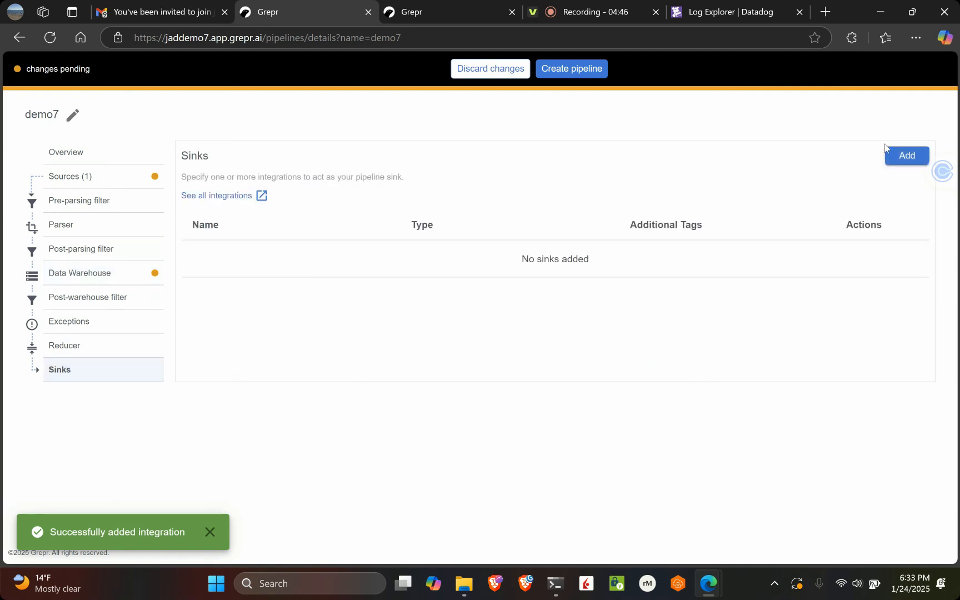
pyautogui.click(897, 154)
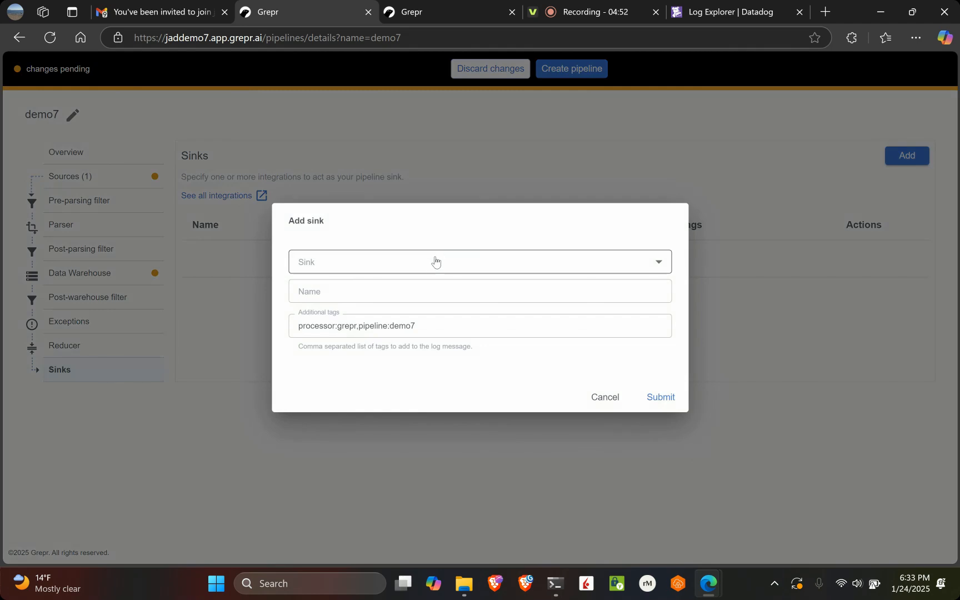
pyautogui.click(436, 262)
pyautogui.click(411, 291)
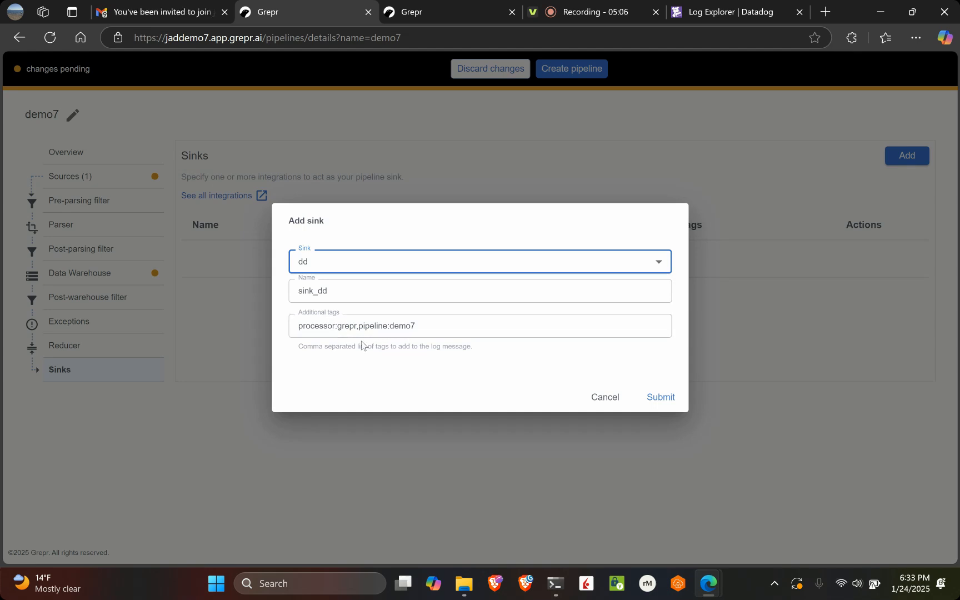
pyautogui.click(662, 398)
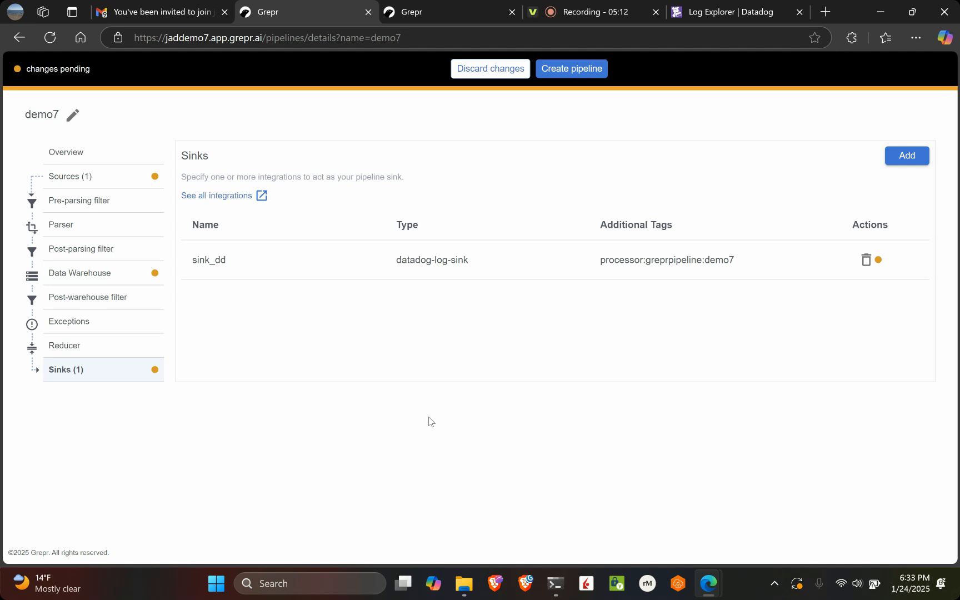
# Create the demo7 pipeline and copy the ingest URL of its source_dd source
pyautogui.click(584, 74)
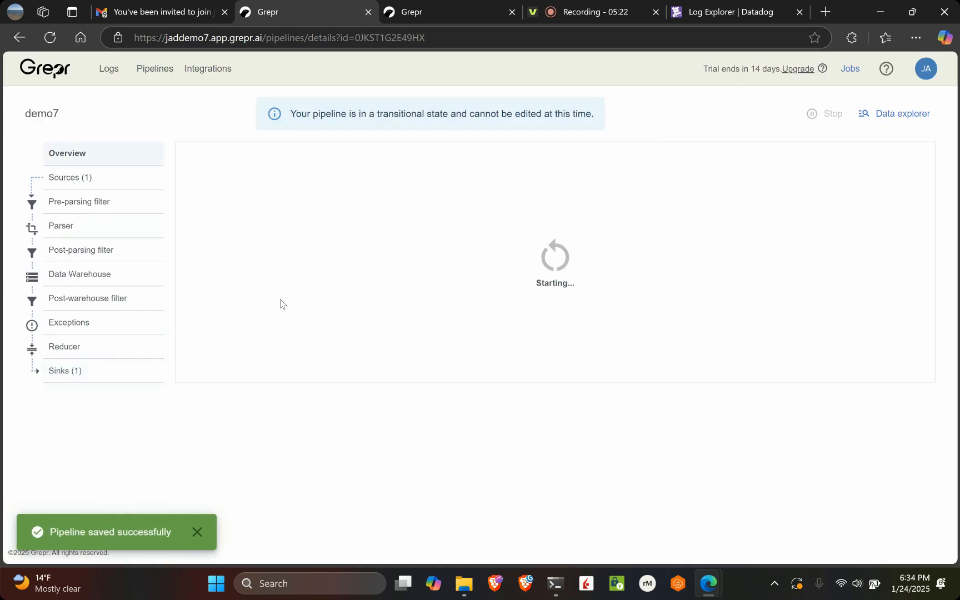
pyautogui.click(106, 188)
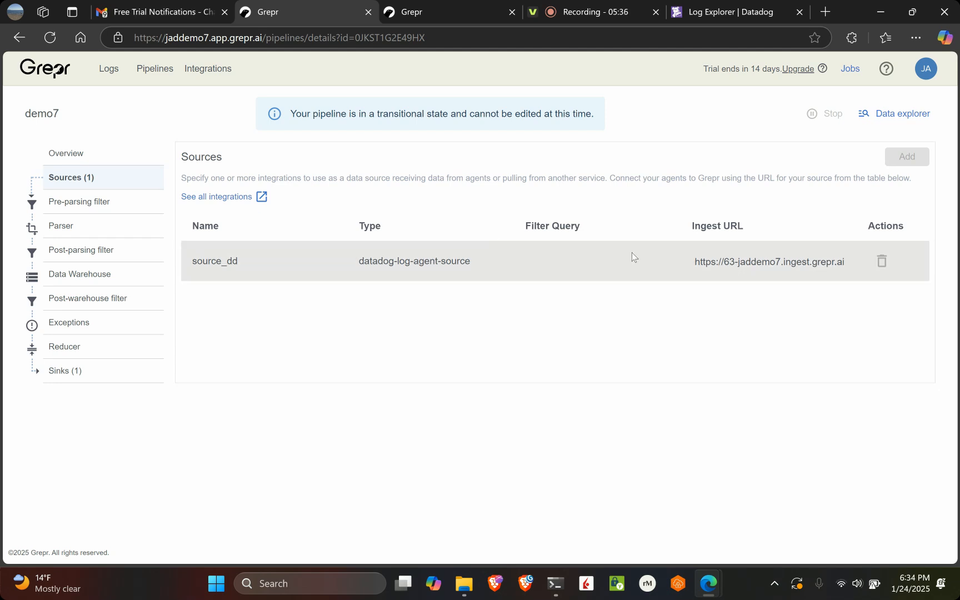
pyautogui.click(731, 264)
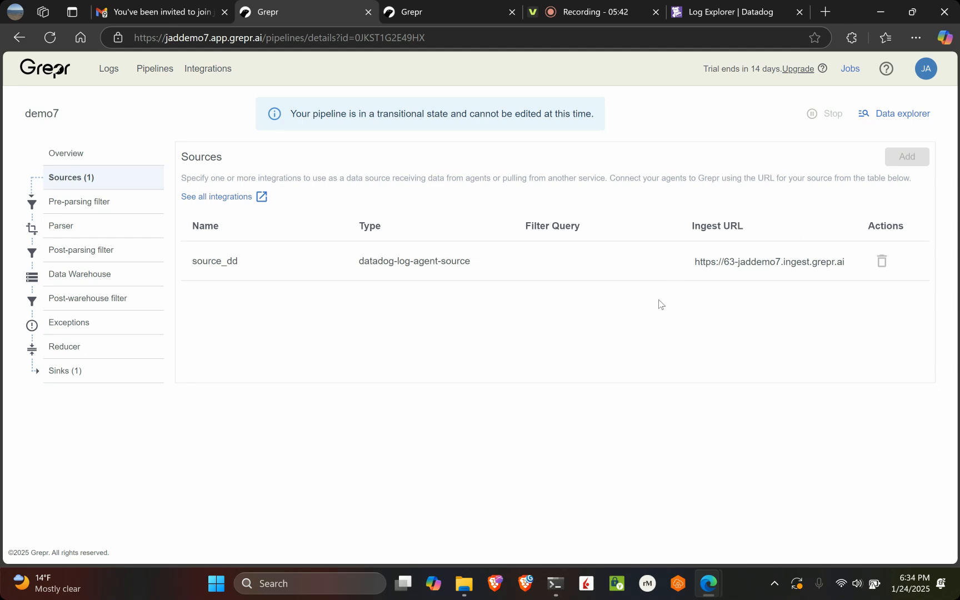
# Switch to the terminal, stop the test agents with ./dd-agent-stop.sh, and list the running containers with docker ps
pyautogui.hotkey('alt', 'Tab')
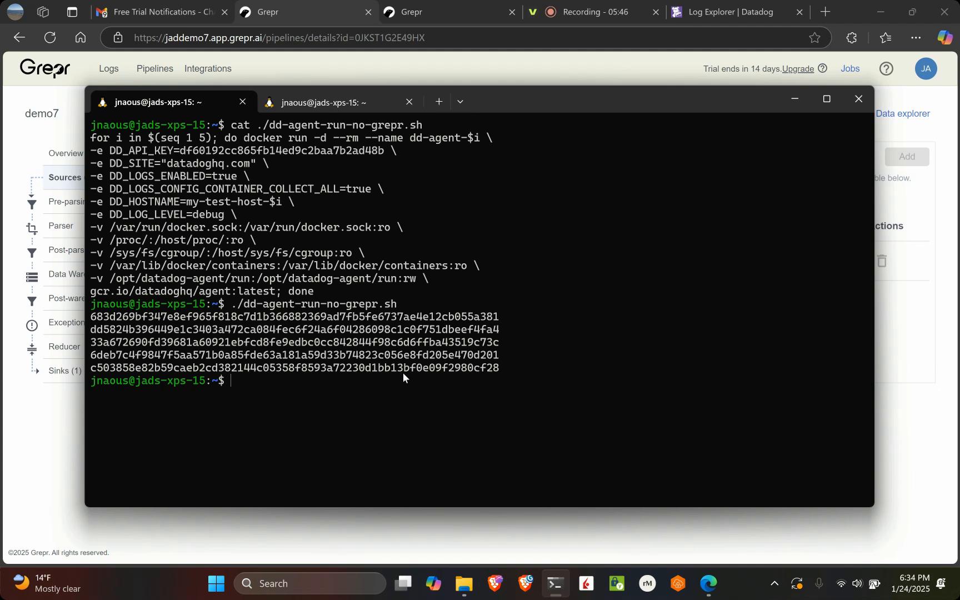
pyautogui.write('./dd-agent-stop.sh')
pyautogui.press('Return')
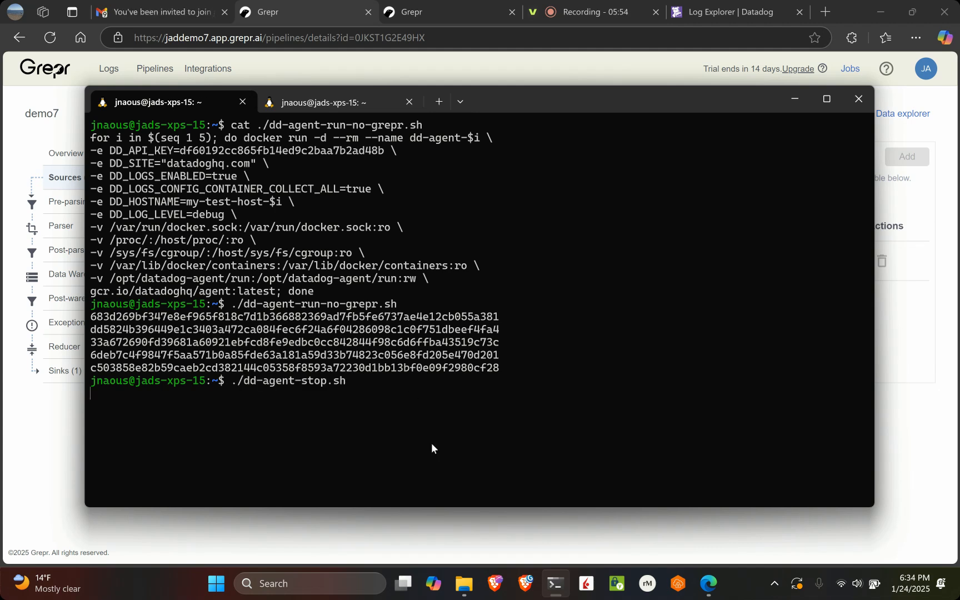
pyautogui.write('docker ps')
pyautogui.press('Return')
# Edit ./dd-agent-run-grepr.sh in nano, replacing the DD_LOGS_CONFIG_LOGS_DD_URL value with the copied demo7 ingest URL
pyautogui.write('nano ./de')
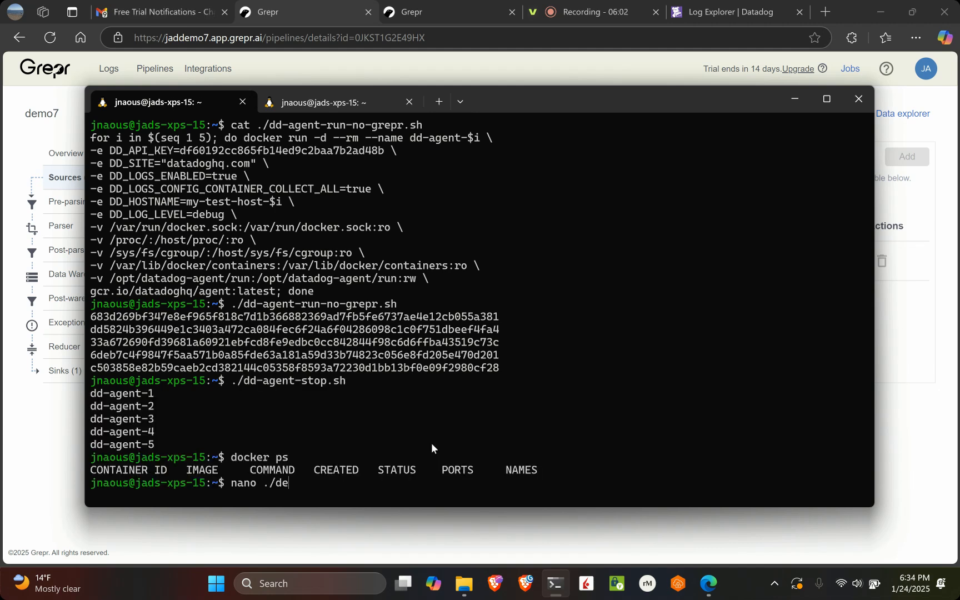
pyautogui.write('-agent-run-grepr.sh')
pyautogui.press('Return')
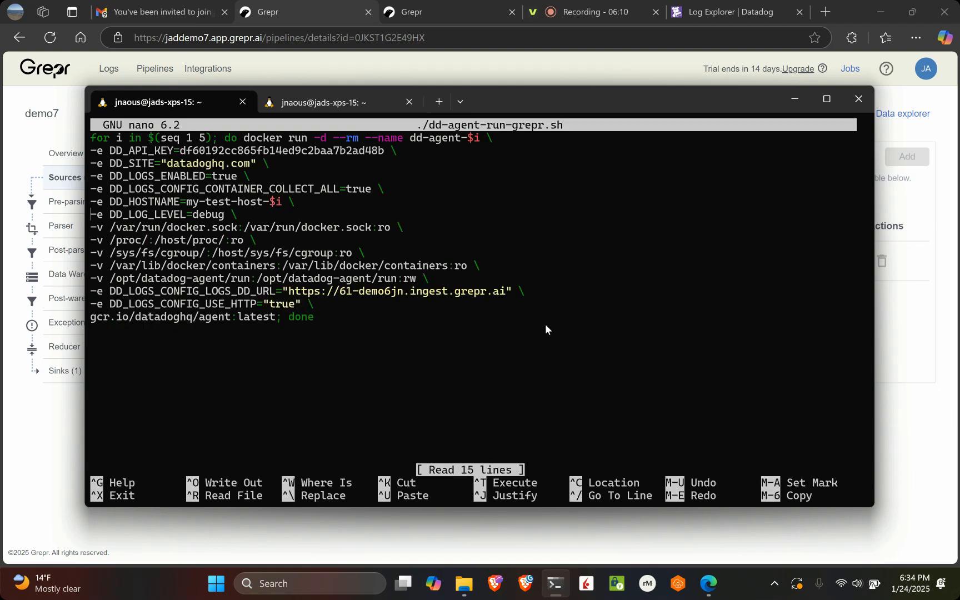
pyautogui.press('Down')
pyautogui.press('Down')
pyautogui.press('Down')
pyautogui.press('Down')
pyautogui.press('Down')
pyautogui.press('Down')
pyautogui.press('End')
pyautogui.press('Left')
pyautogui.press('Left')
pyautogui.press('Left')
pyautogui.press('BackSpace')
pyautogui.press('BackSpace')
pyautogui.press('BackSpace')
pyautogui.press('BackSpace')
pyautogui.press('BackSpace')
pyautogui.press('BackSpace')
pyautogui.press('BackSpace')
pyautogui.press('BackSpace')
pyautogui.press('BackSpace')
pyautogui.press('BackSpace')
pyautogui.press('BackSpace')
pyautogui.press('BackSpace')
pyautogui.press('BackSpace')
pyautogui.press('BackSpace')
pyautogui.press('BackSpace')
pyautogui.press('BackSpace')
pyautogui.press('BackSpace')
pyautogui.press('BackSpace')
pyautogui.press('BackSpace')
pyautogui.press('BackSpace')
pyautogui.rightClick(426, 297)
pyautogui.press('Left')
pyautogui.press('Left')
pyautogui.press('Left')
pyautogui.press('Left')
pyautogui.press('Left')
pyautogui.press('Left')
pyautogui.press('Left')
pyautogui.press('Left')
pyautogui.press('Left')
pyautogui.press('Left')
pyautogui.press('Left')
pyautogui.press('Left')
pyautogui.press('Left')
pyautogui.press('Left')
pyautogui.press('Left')
pyautogui.press('Left')
pyautogui.press('Left')
pyautogui.press('Left')
pyautogui.press('Left')
pyautogui.press('Left')
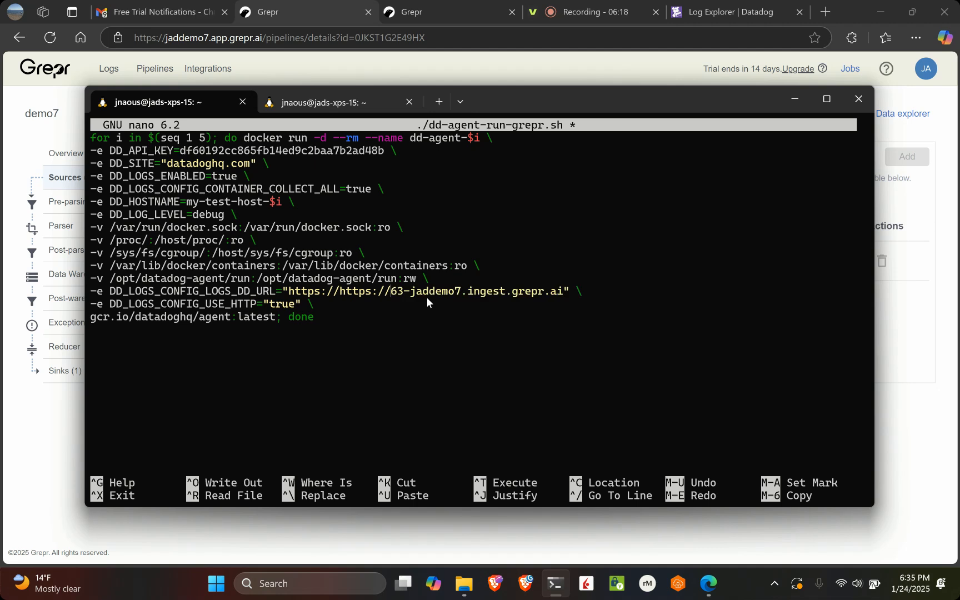
pyautogui.press('BackSpace')
pyautogui.press('BackSpace')
pyautogui.press('BackSpace')
pyautogui.press('BackSpace')
pyautogui.press('BackSpace')
pyautogui.press('BackSpace')
pyautogui.press('BackSpace')
pyautogui.press('BackSpace')
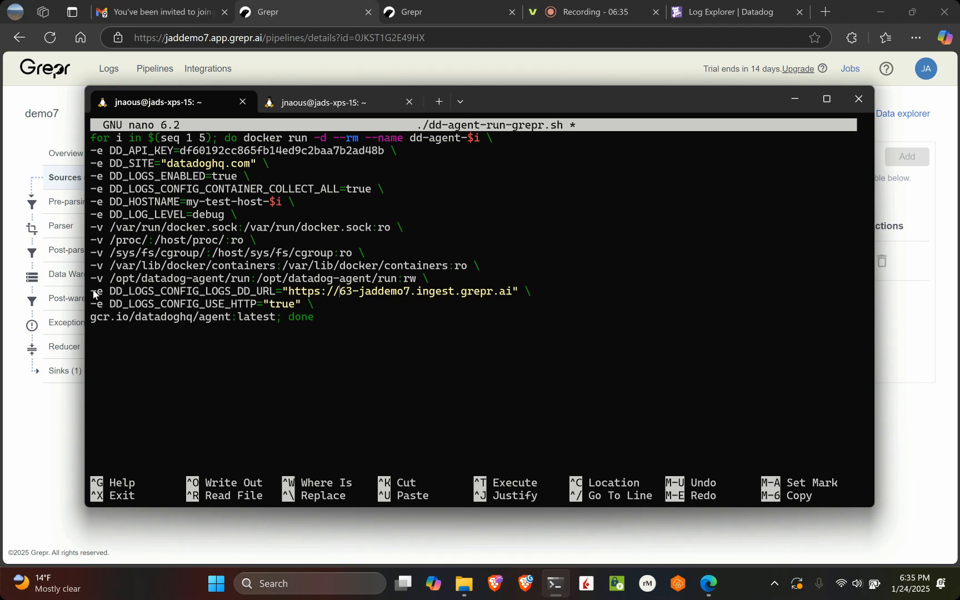
# Check the DD_LOGS_CONFIG_LOGS_DD_URL and DD_LOGS_CONFIG_USE_HTTP lines, and save ./dd-agent-run-grepr.sh, closing nano
pyautogui.moveTo(93, 289); pyautogui.dragTo(535, 290)
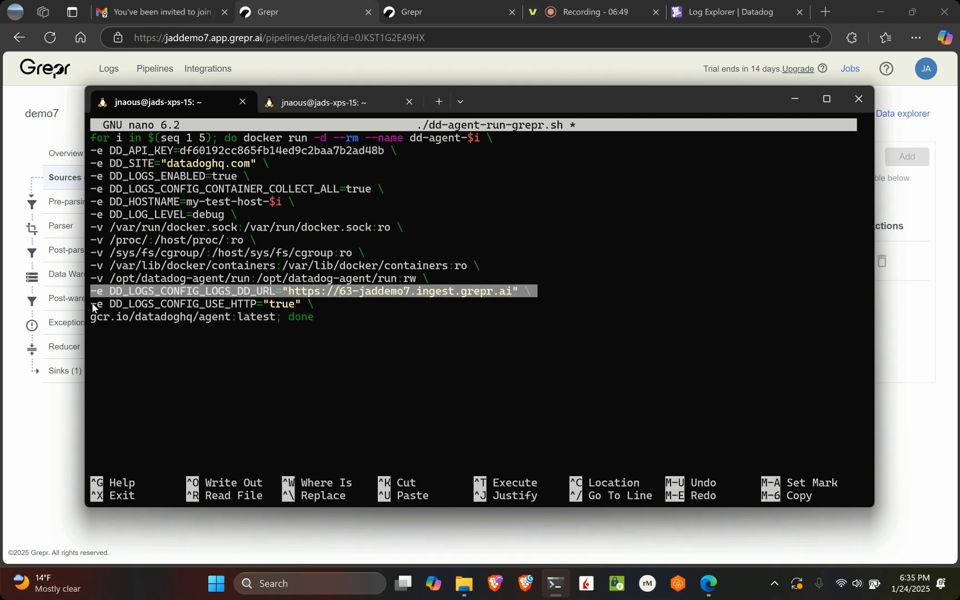
pyautogui.moveTo(92, 304); pyautogui.dragTo(313, 306)
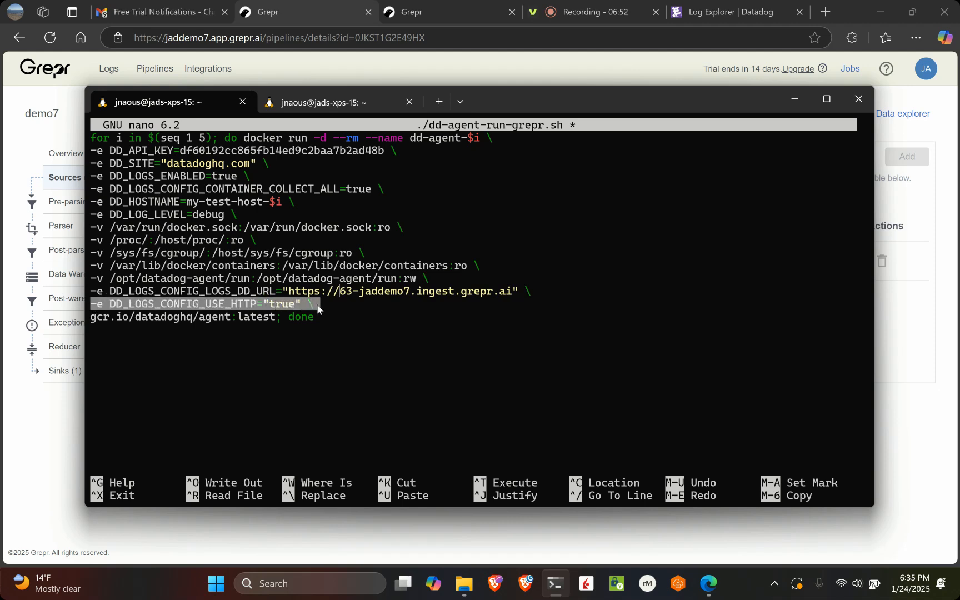
pyautogui.click(236, 307)
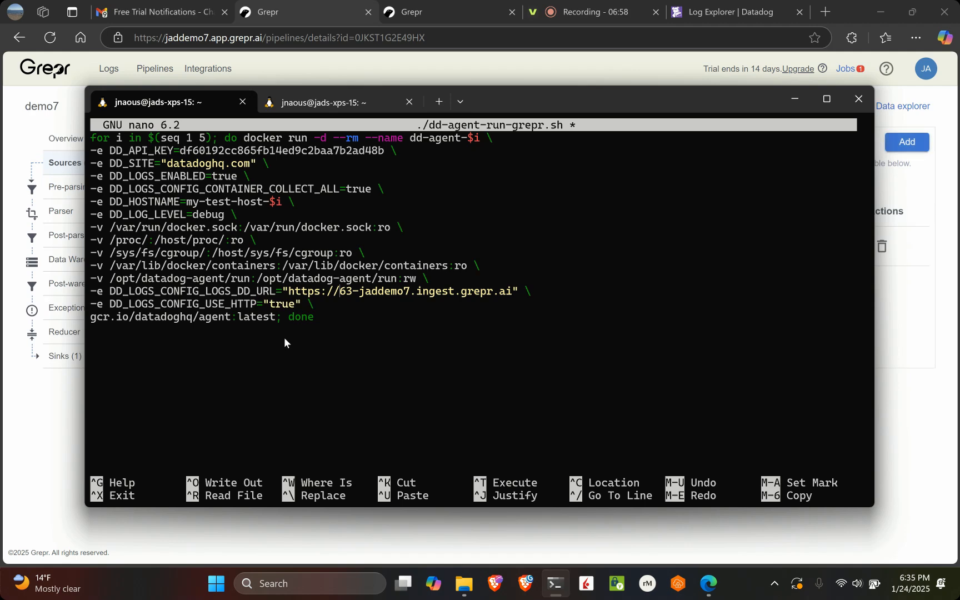
pyautogui.hotkey('ctrl', 'x')
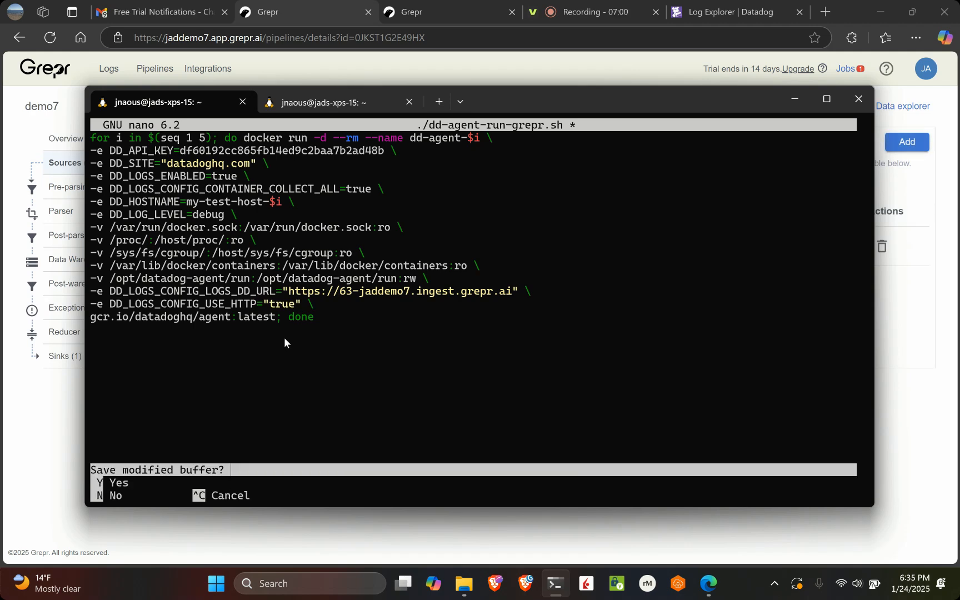
pyautogui.press('y')
pyautogui.press('Return')
# Start the test agents with the Grepr configuration by running ./dd-agent-run-grepr.sh in the terminal
pyautogui.press('Up')
pyautogui.press('Up')
pyautogui.press('Up')
pyautogui.press('Up')
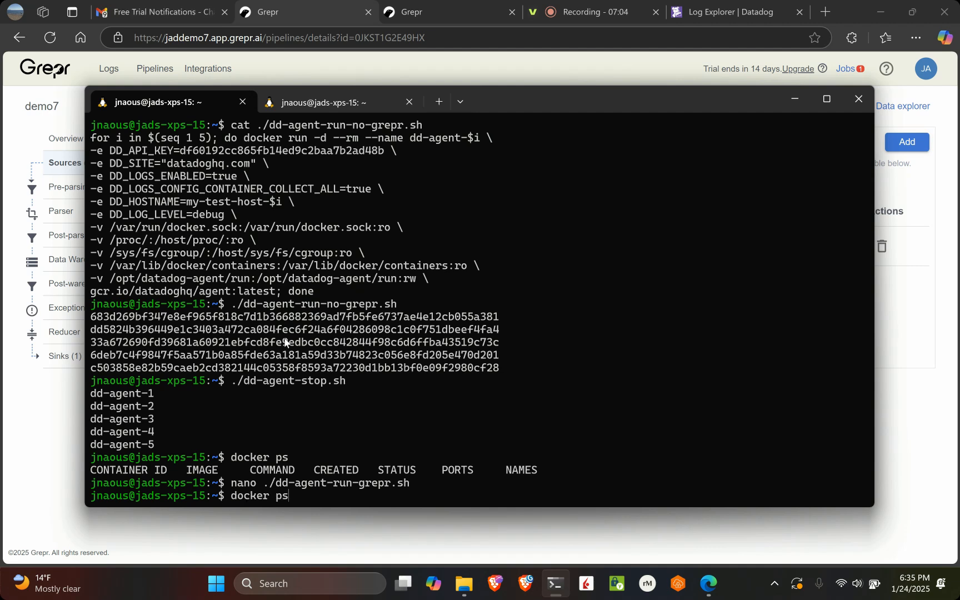
pyautogui.press('Left')
pyautogui.press('Left')
pyautogui.press('Left')
pyautogui.press('Left')
pyautogui.press('Left')
pyautogui.press('Left')
pyautogui.press('Left')
pyautogui.press('Left')
pyautogui.press('Left')
pyautogui.press('Left')
pyautogui.press('Left')
pyautogui.press('Left')
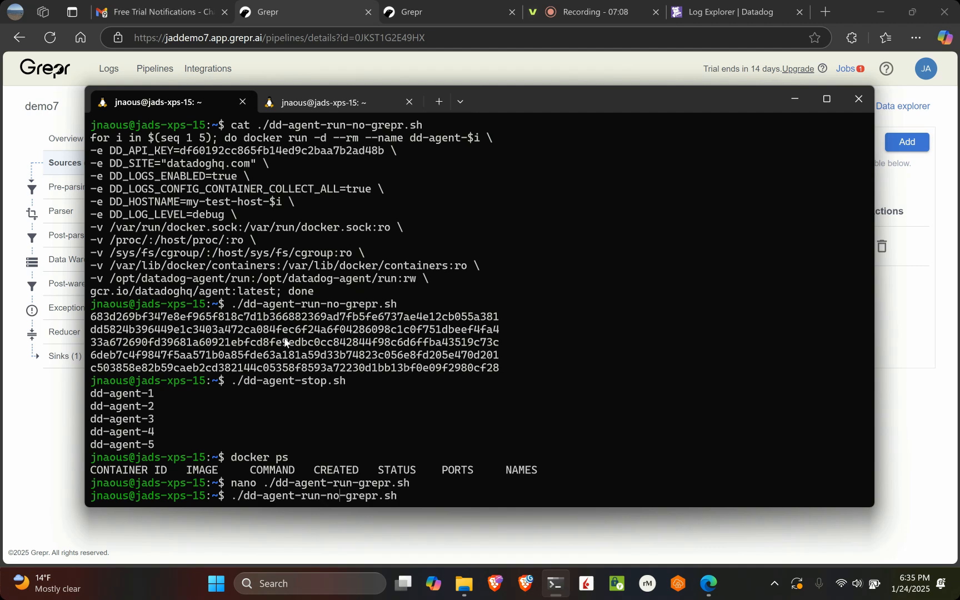
pyautogui.press('Delete')
pyautogui.press('Delete')
pyautogui.press('Delete')
pyautogui.press('Return')
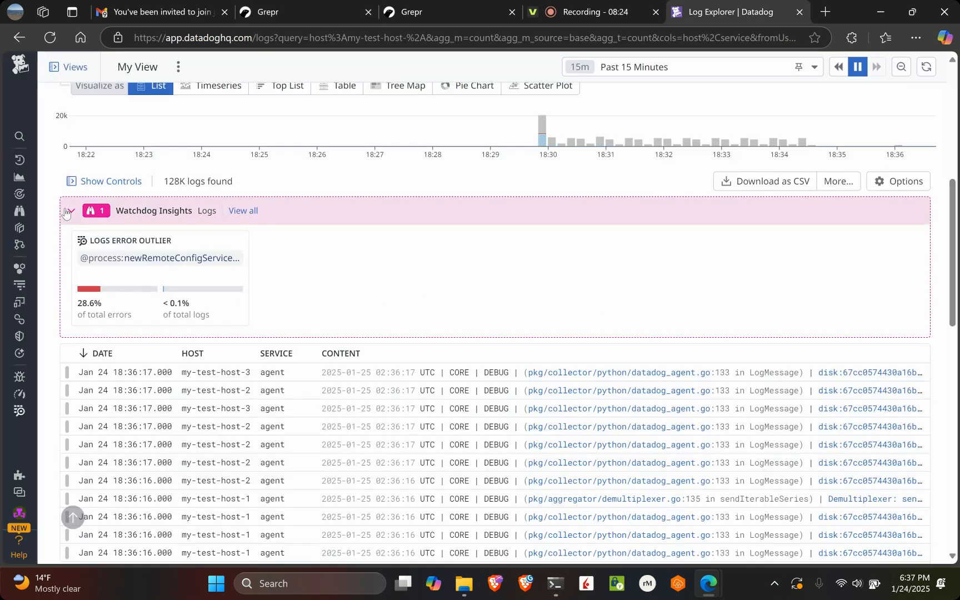
# Check the demo7 pipeline's parser in Grepr and look through the my-test-host logs in the Datadog Log Explorer
pyautogui.click(72, 210)
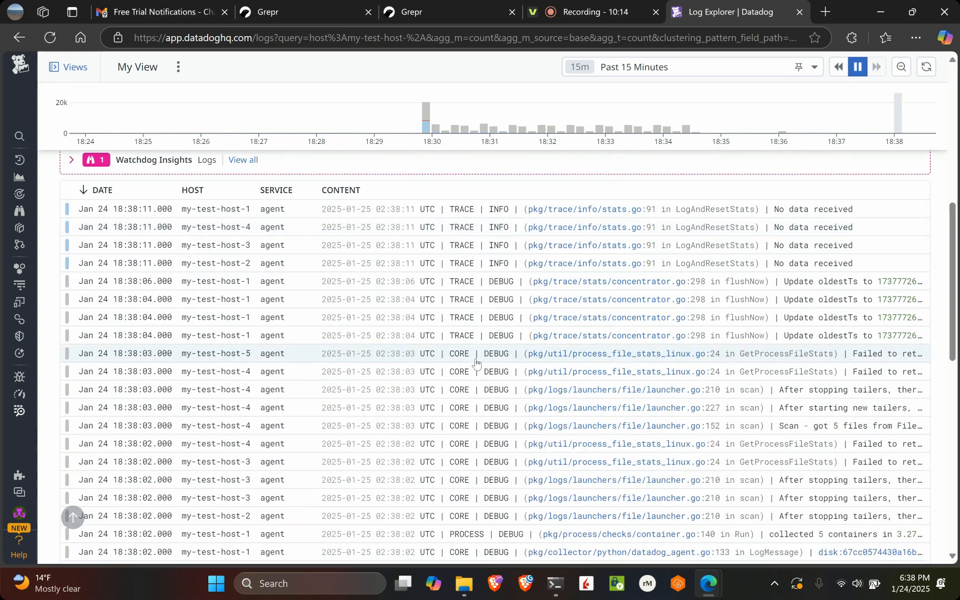
pyautogui.scroll(10, 405, 286)
pyautogui.scroll(-1, 405, 286)
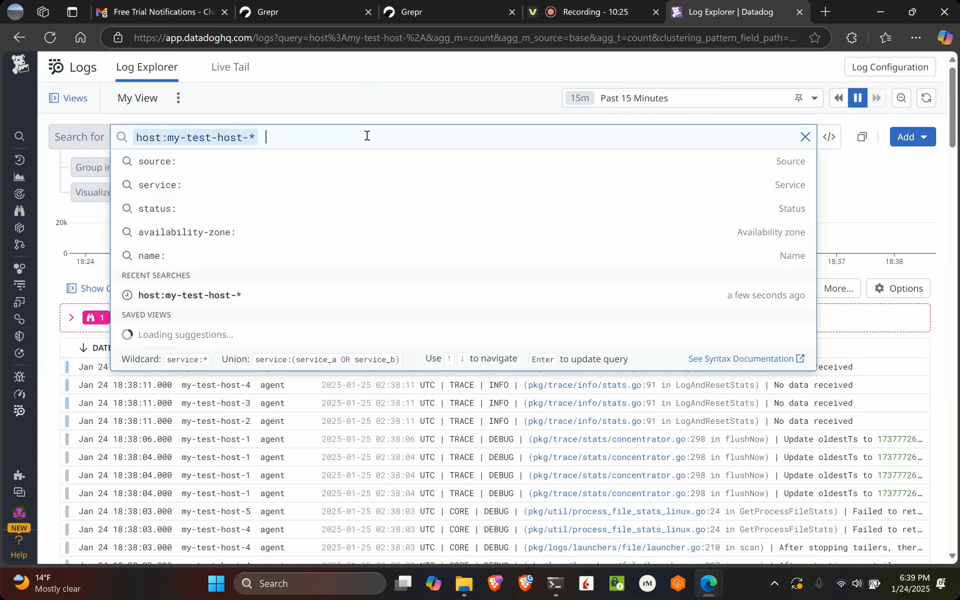
# Add the term Repeats to the host:my-test-host-* log search and look through the matching summary logs
pyautogui.write('Rep')
pyautogui.write('eats')
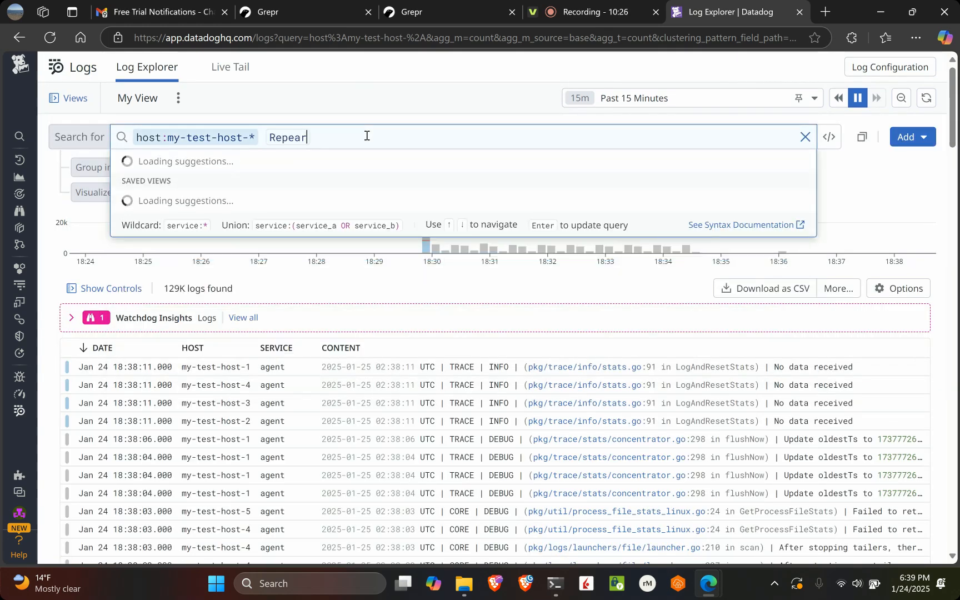
pyautogui.press('Return')
pyautogui.scroll(-5, 500, 364)
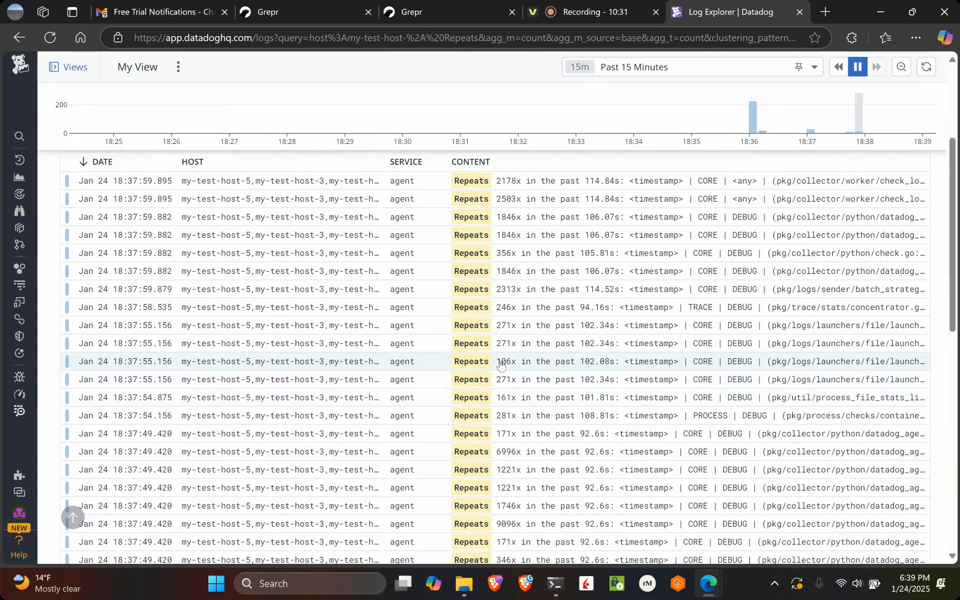
pyautogui.scroll(3, 500, 364)
pyautogui.scroll(-4, 514, 403)
pyautogui.scroll(-1, 574, 441)
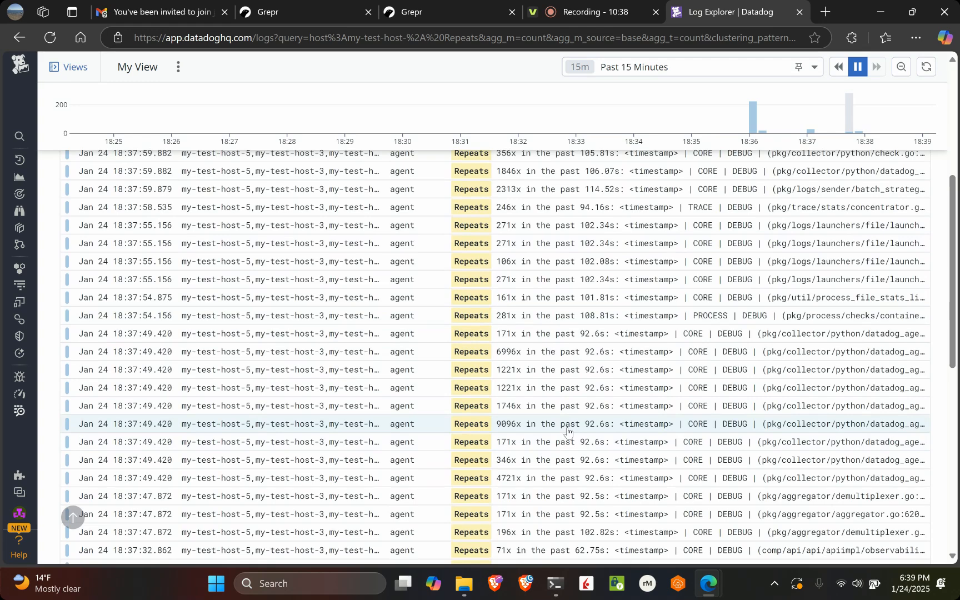
# Filter the logs by the grepr.patternId of the 9096x summary log and remove the Repeats term from the search
pyautogui.click(567, 431)
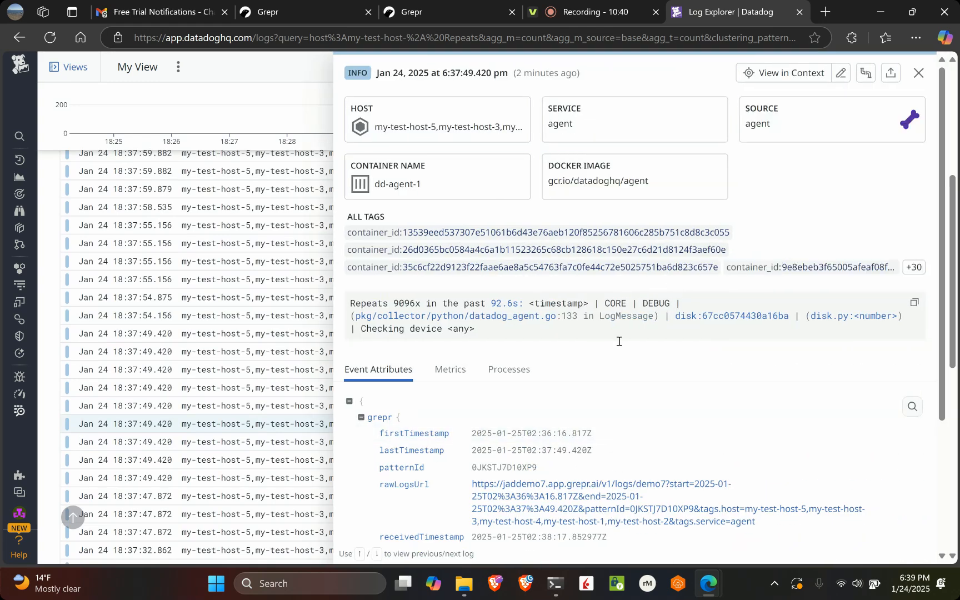
pyautogui.scroll(-3, 619, 338)
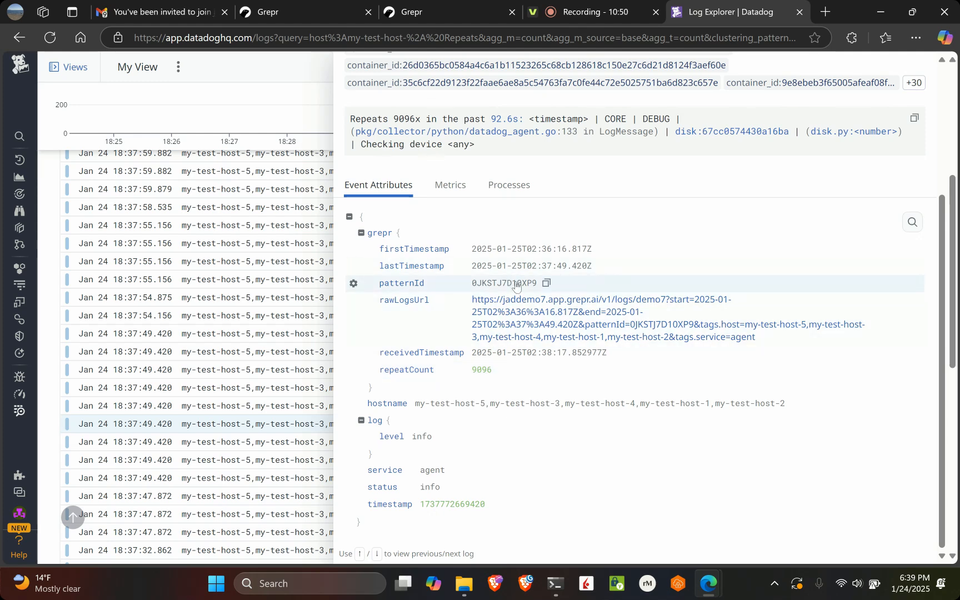
pyautogui.click(356, 286)
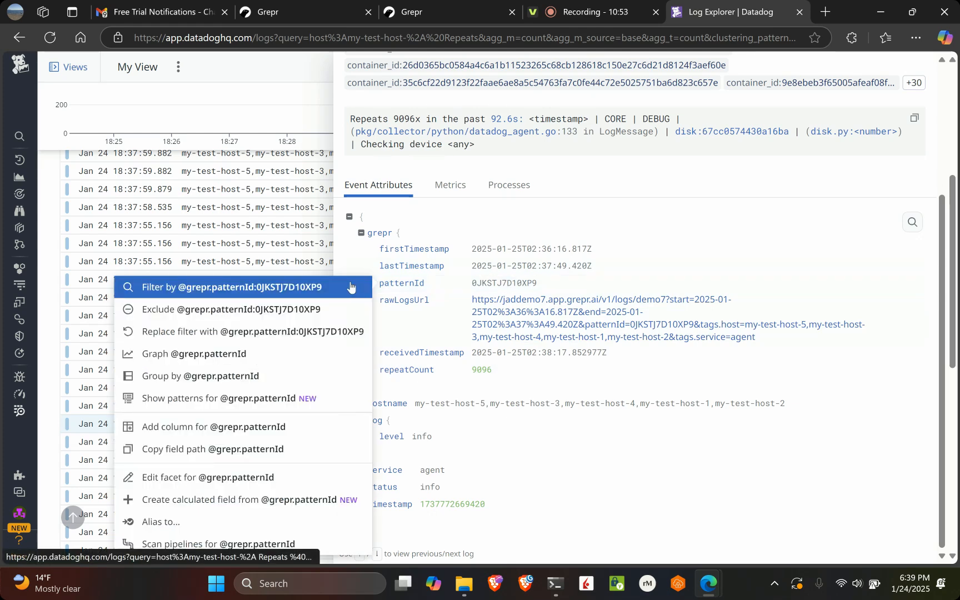
pyautogui.click(315, 288)
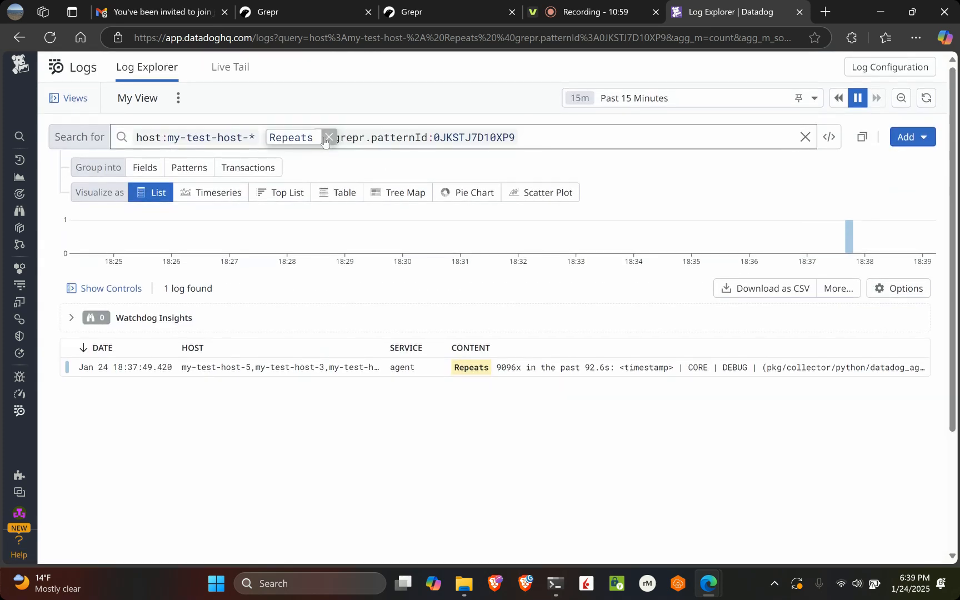
pyautogui.click(329, 138)
pyautogui.scroll(-1, 550, 364)
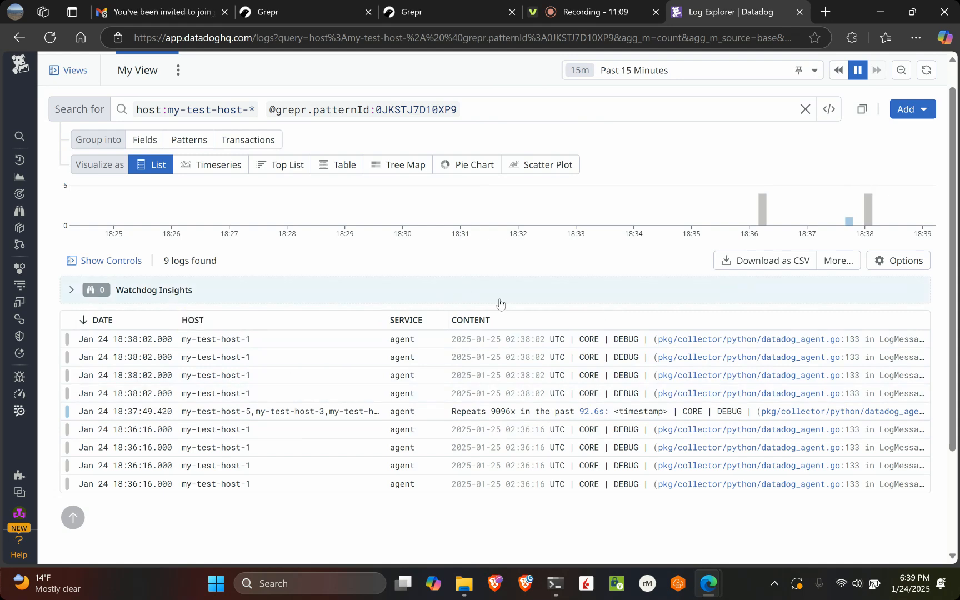
# Open the pattern's summary log and examine the timestamp, number and any placeholders in its message
pyautogui.click(609, 412)
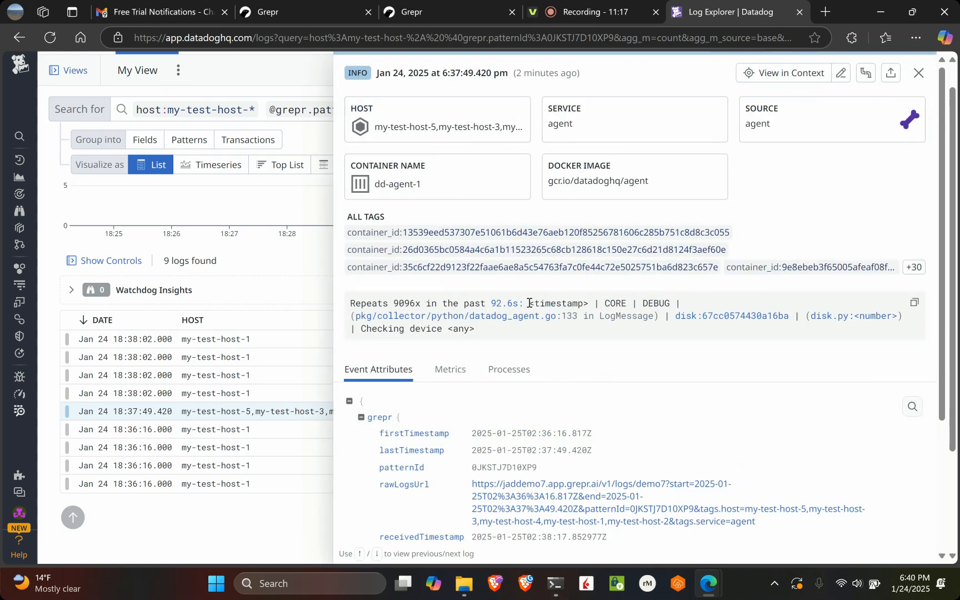
pyautogui.moveTo(529, 303); pyautogui.dragTo(736, 327)
pyautogui.click(670, 334)
pyautogui.moveTo(529, 303); pyautogui.dragTo(591, 305)
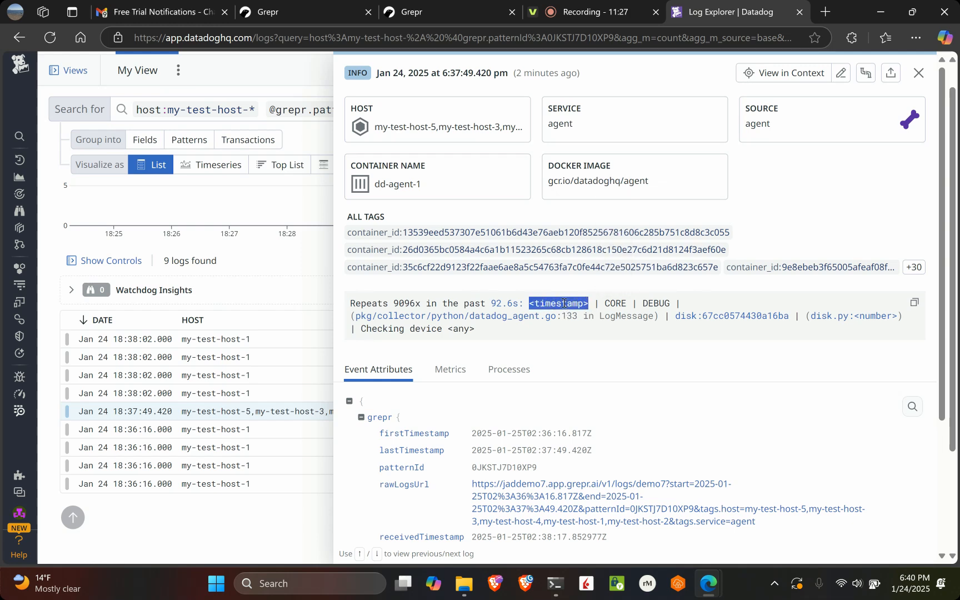
pyautogui.doubleClick(877, 316)
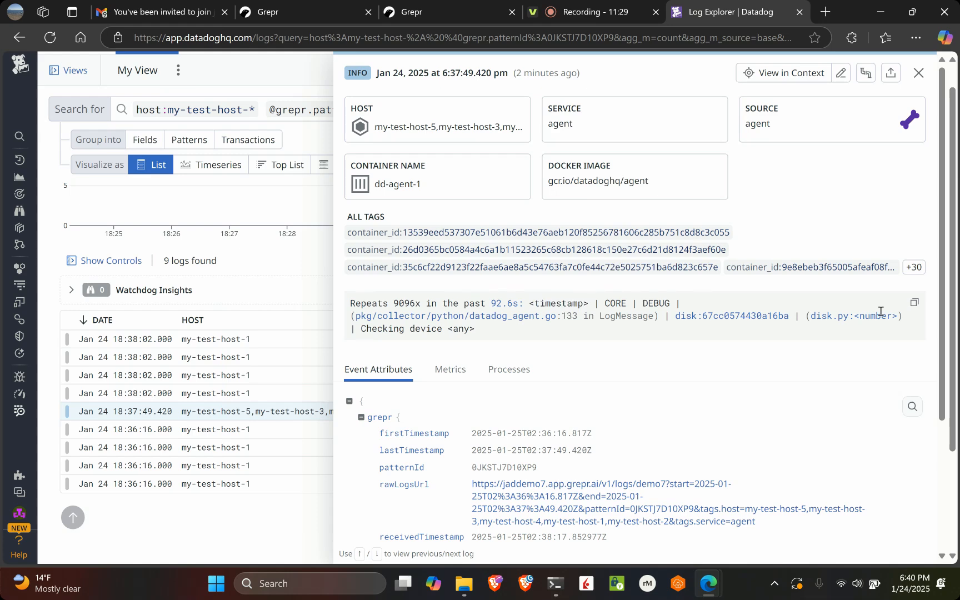
pyautogui.moveTo(449, 332); pyautogui.dragTo(476, 329)
pyautogui.click(644, 366)
# Open the summary log's rawLogsUrl in Grepr, dismiss the welcome tips and look through the pattern's raw logs
pyautogui.scroll(-3, 643, 366)
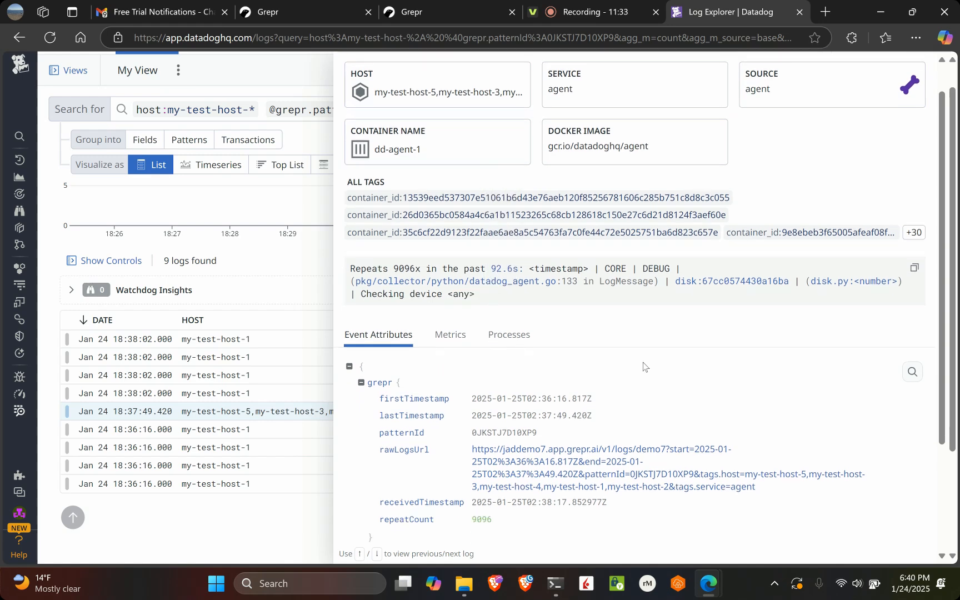
pyautogui.scroll(-1, 643, 366)
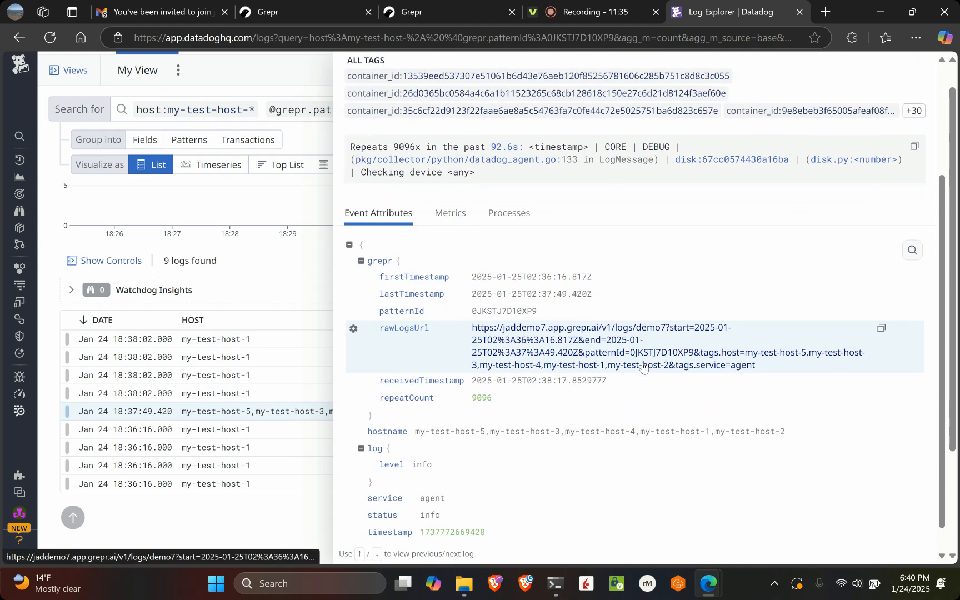
pyautogui.click(525, 349)
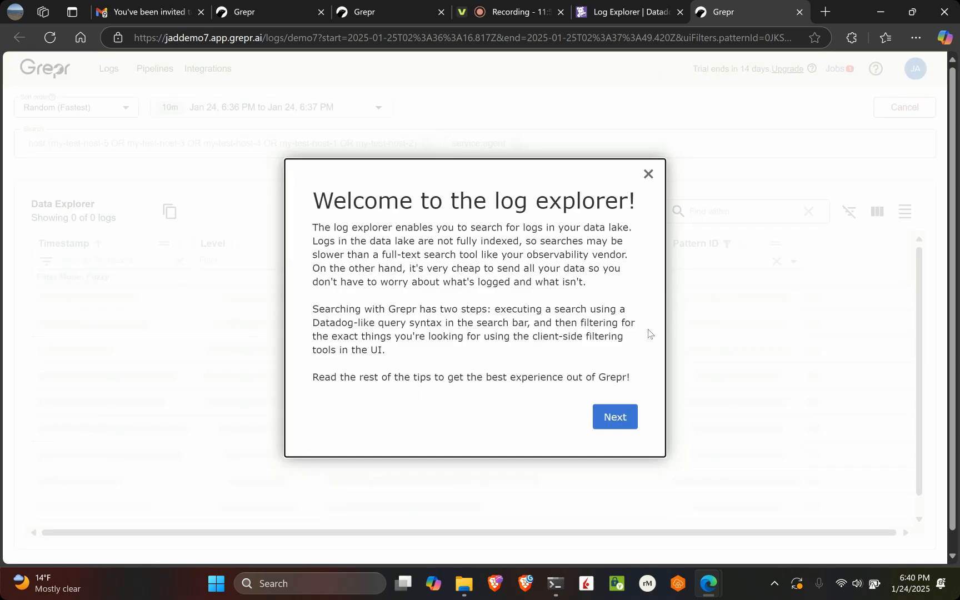
pyautogui.click(649, 173)
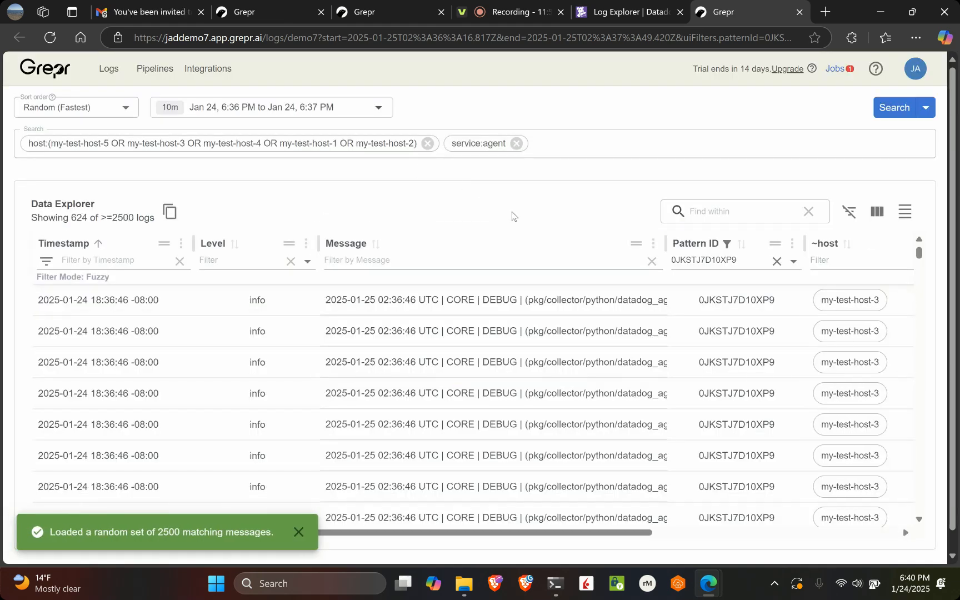
pyautogui.scroll(-1, 606, 225)
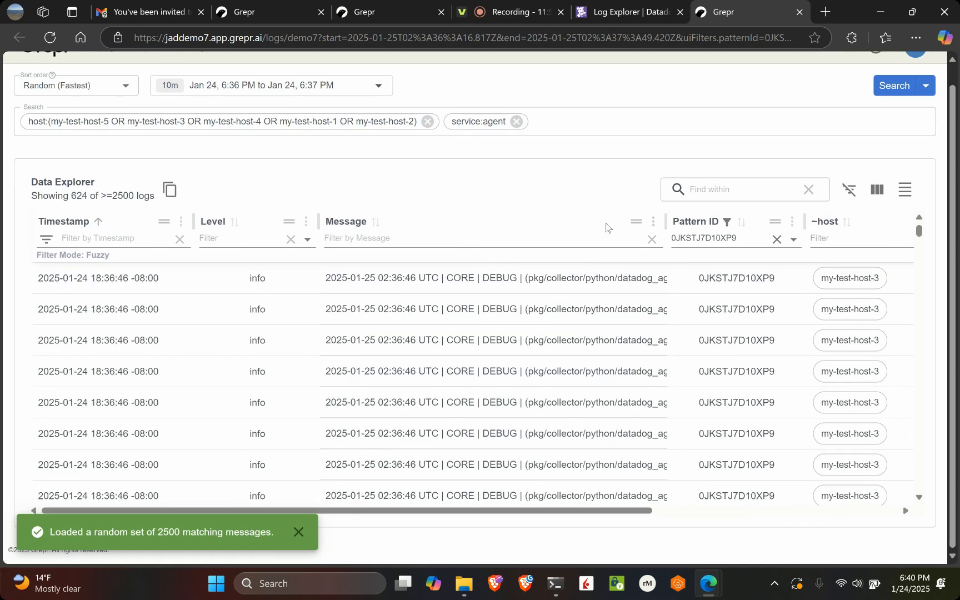
pyautogui.scroll(-1, 419, 452)
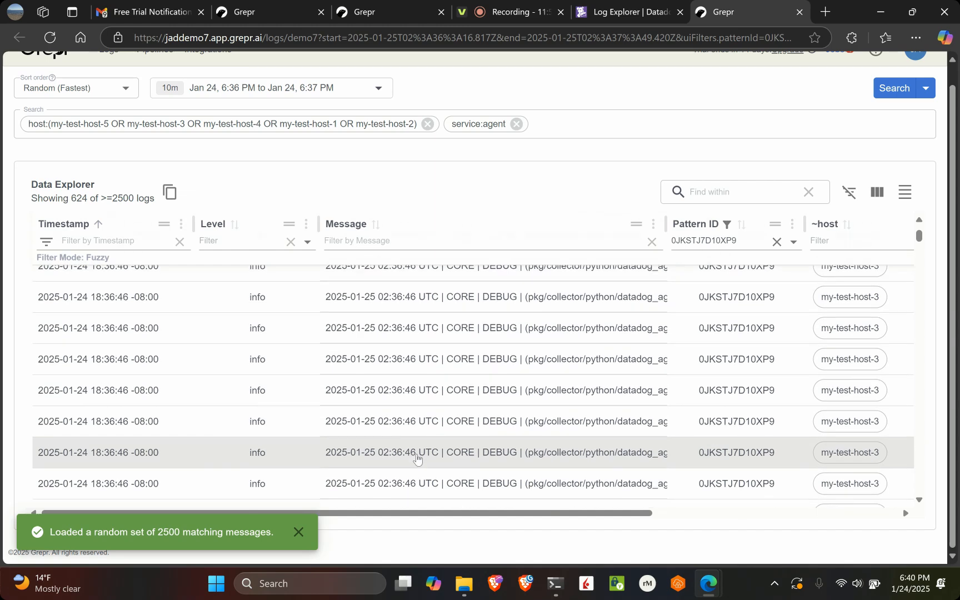
pyautogui.scroll(-5, 417, 457)
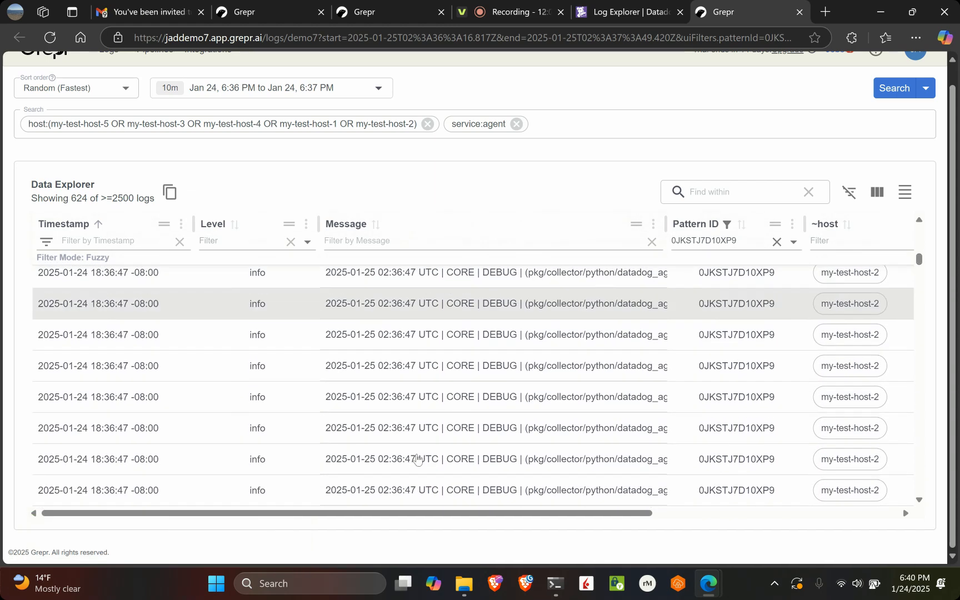
pyautogui.scroll(3, 417, 457)
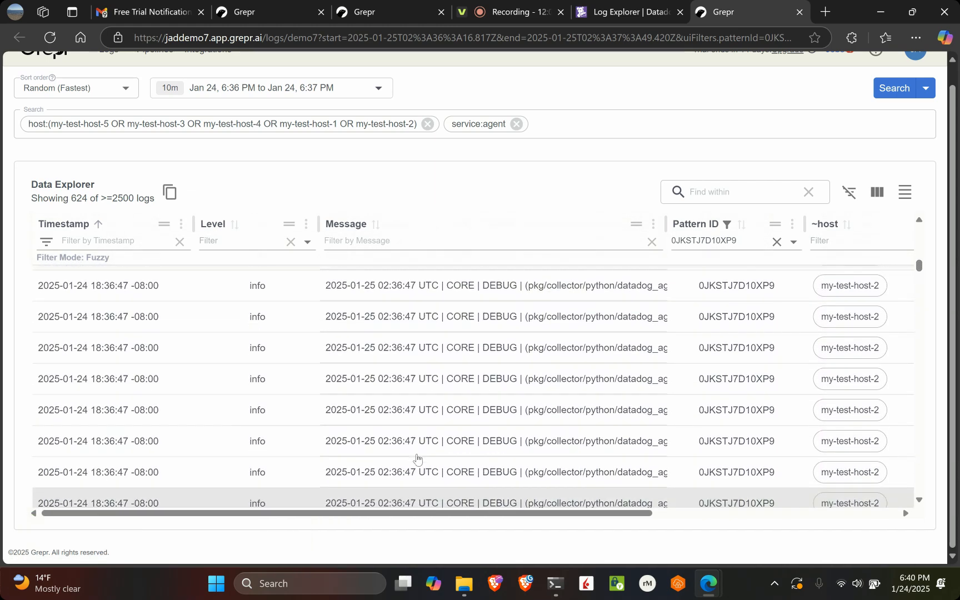
# Open the details of one raw my-test-host-2 log, review its message and attributes, and close them
pyautogui.click(465, 382)
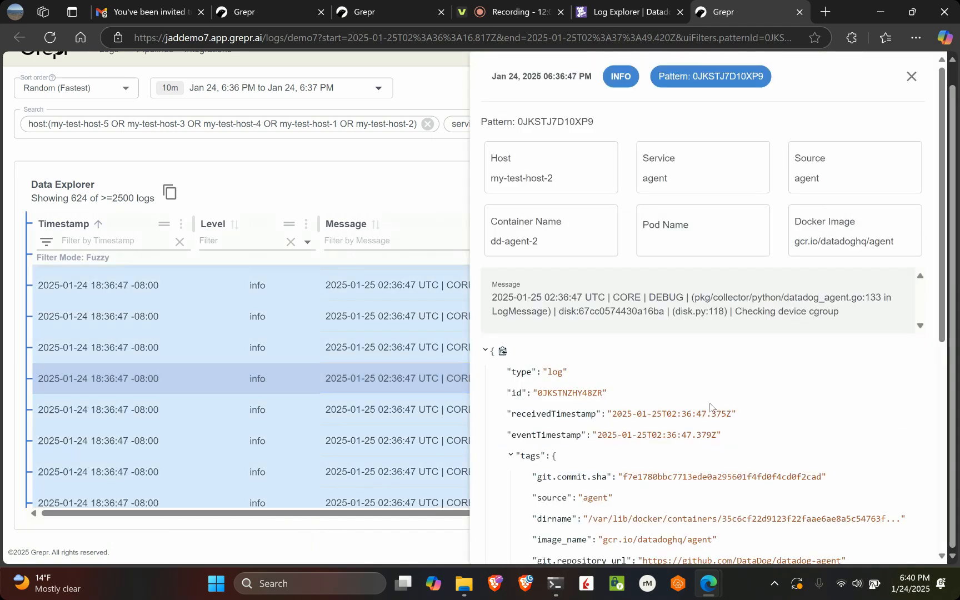
pyautogui.scroll(-5, 710, 407)
pyautogui.scroll(5, 755, 249)
pyautogui.click(911, 77)
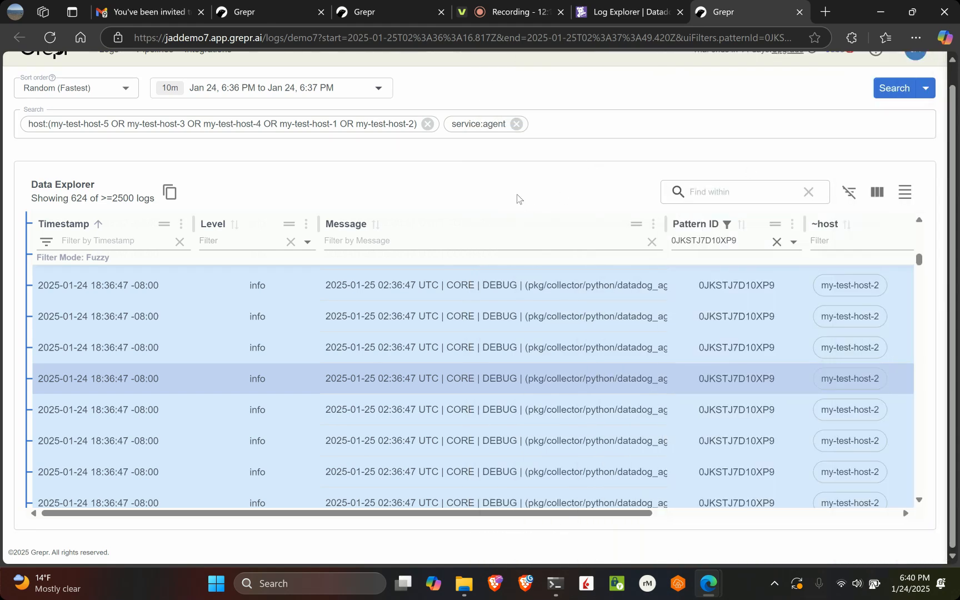
# Switch the search action to Backfill and start a backfill for the current host and service:agent query
pyautogui.scroll(1, 517, 197)
pyautogui.click(924, 110)
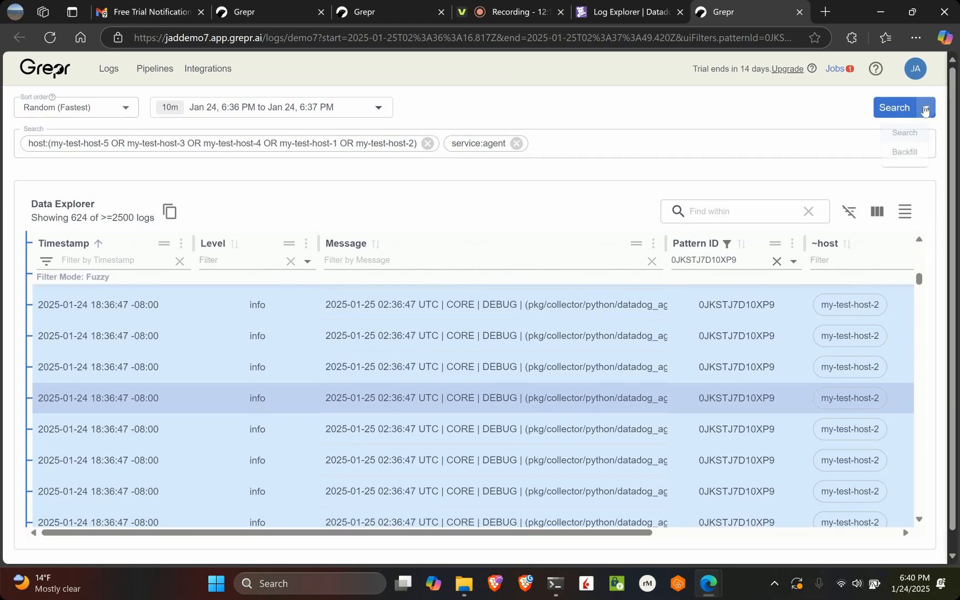
pyautogui.click(910, 154)
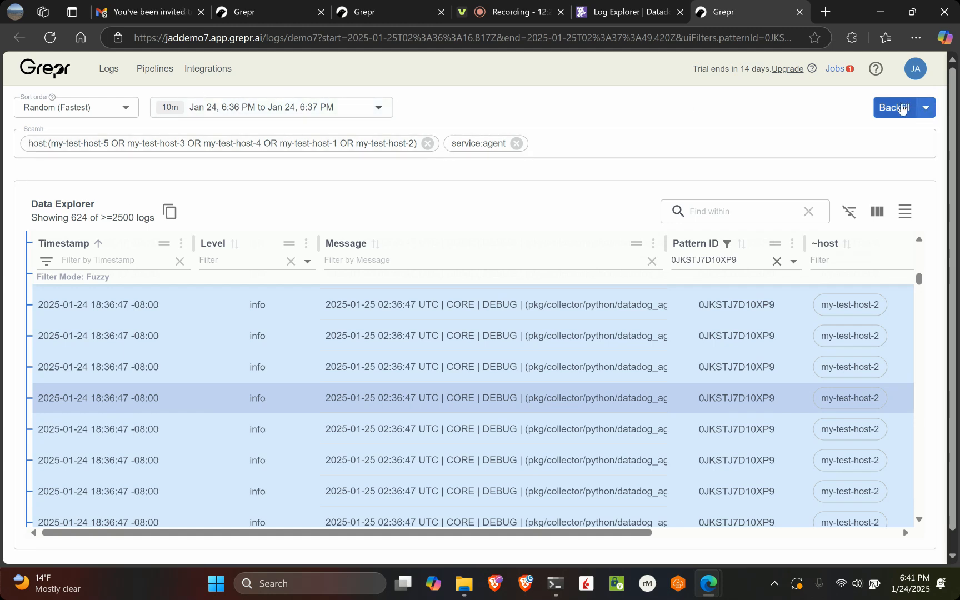
pyautogui.click(900, 108)
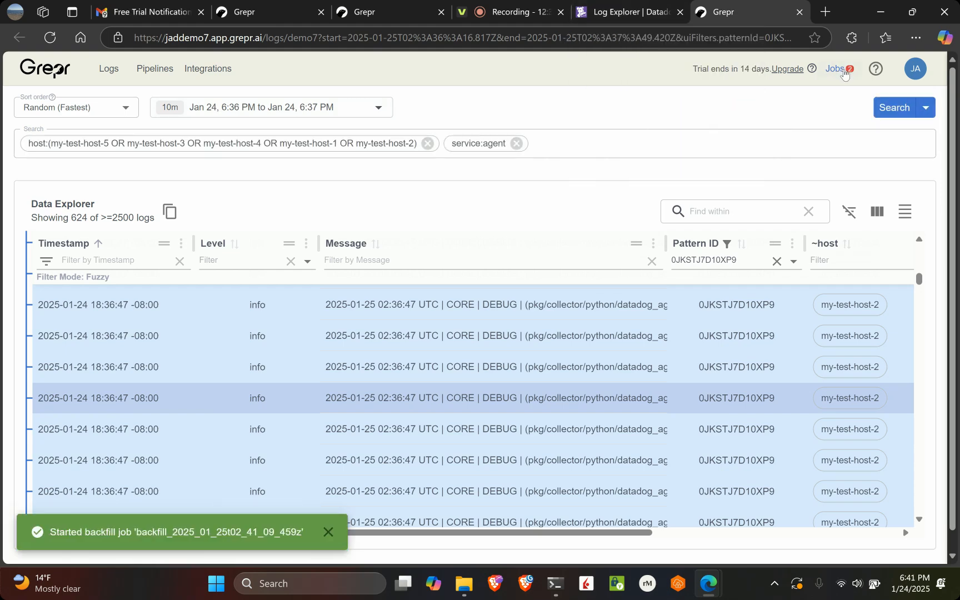
# Open the new backfill job from Grepr's job list and look through its backfilled logs in Datadog
pyautogui.click(836, 69)
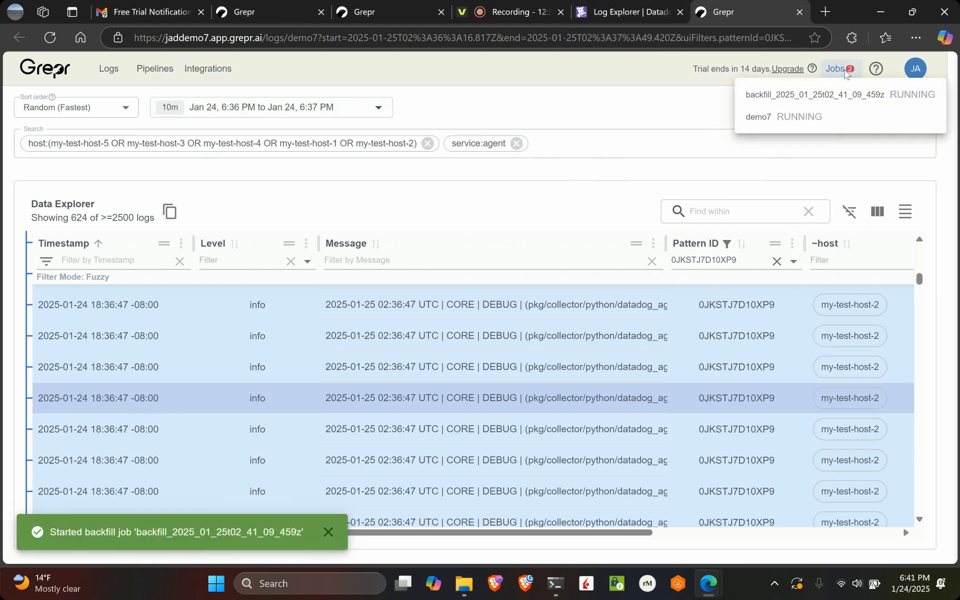
pyautogui.click(762, 98)
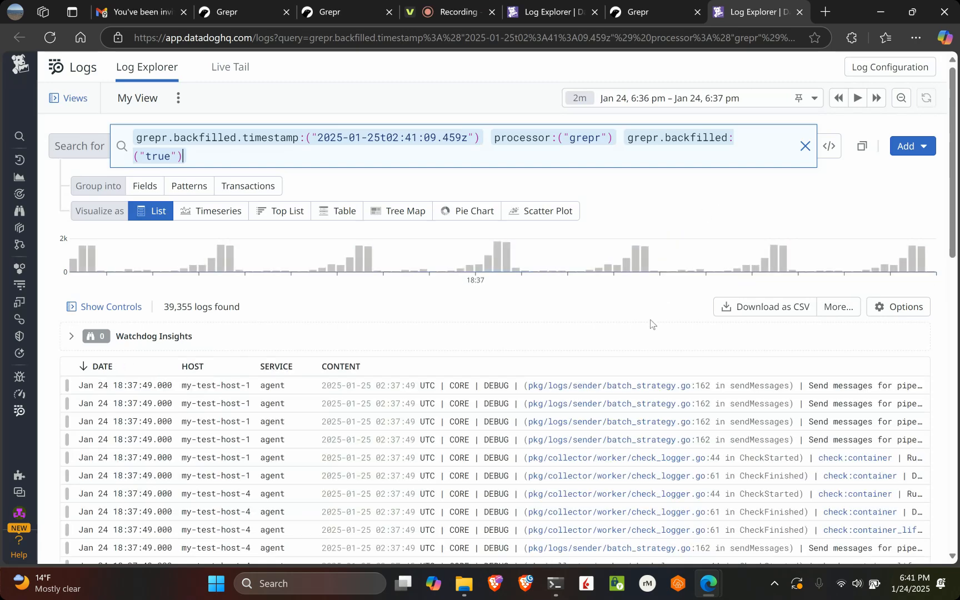
pyautogui.scroll(-5, 651, 323)
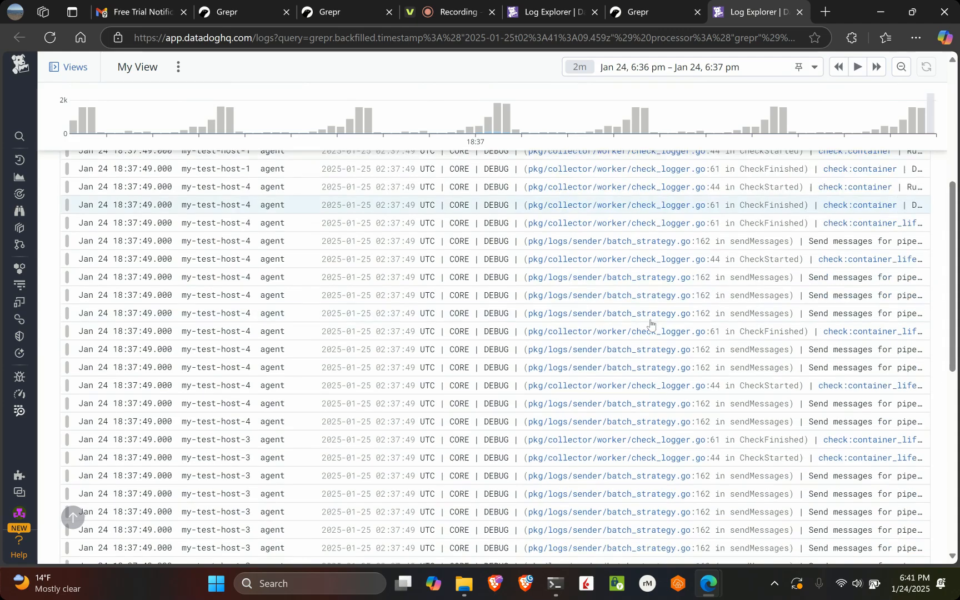
pyautogui.scroll(-10, 650, 323)
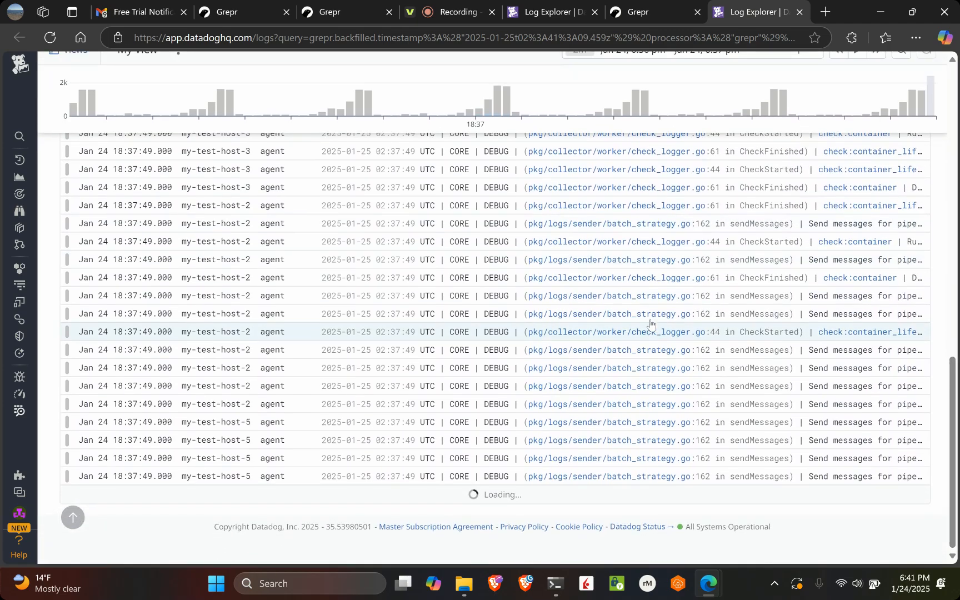
pyautogui.scroll(15, 651, 324)
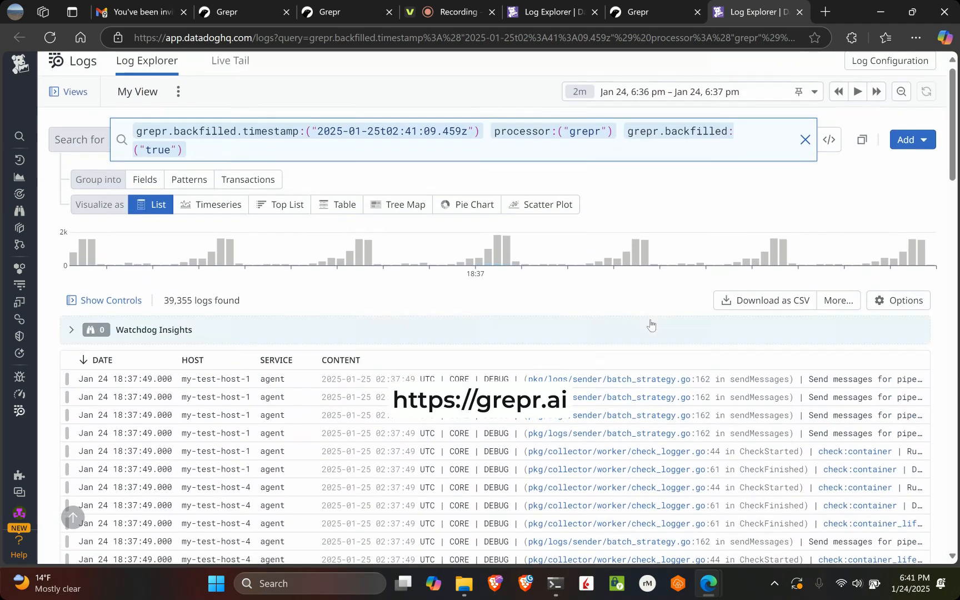